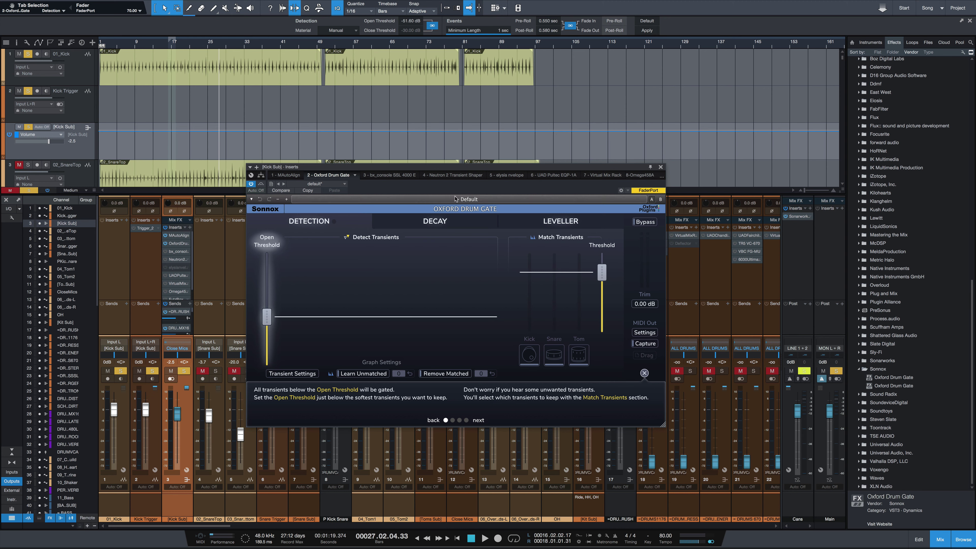
Look over the Drum Gate's Decay page, then move on to its Leveller page.
click(438, 227)
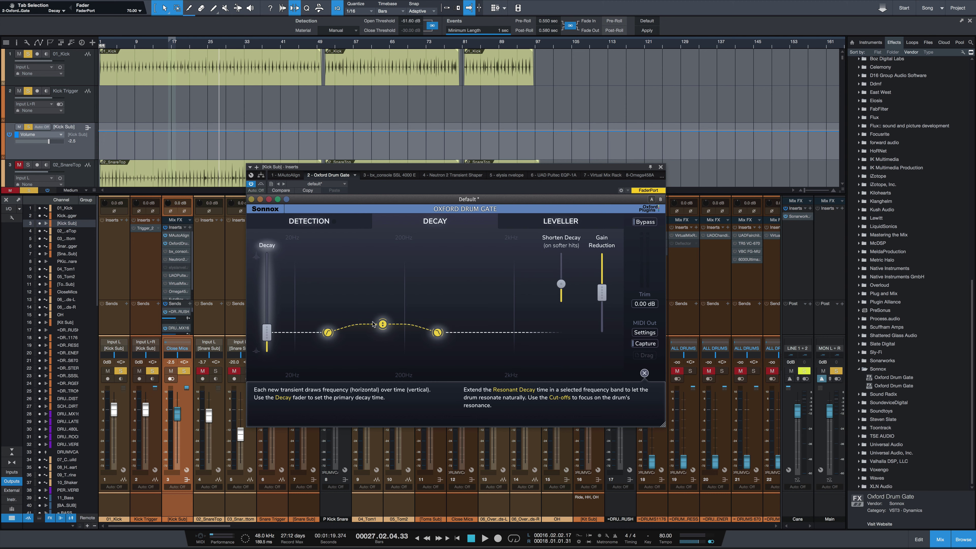
click(582, 224)
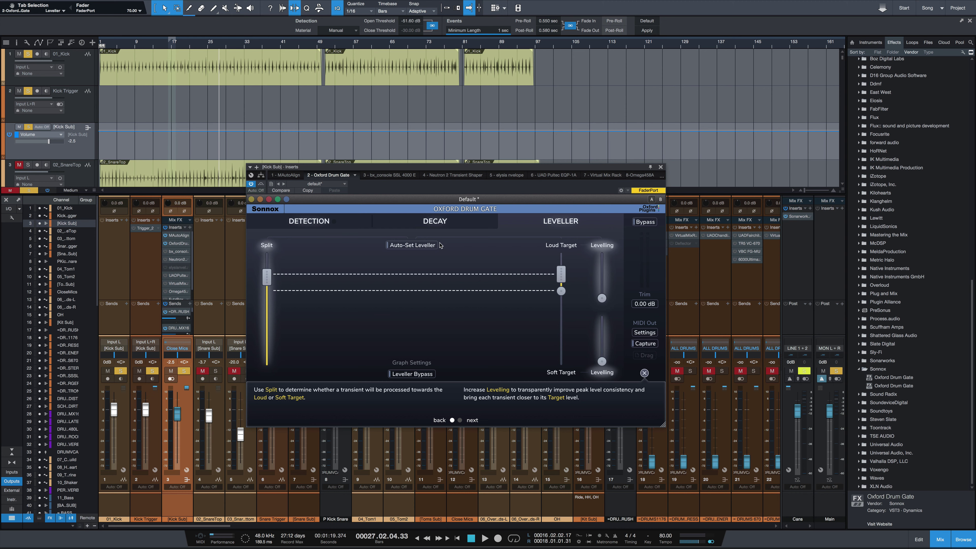
Return to the Detection page, bypass the gate to hear the raw kick, and stop playback.
click(325, 223)
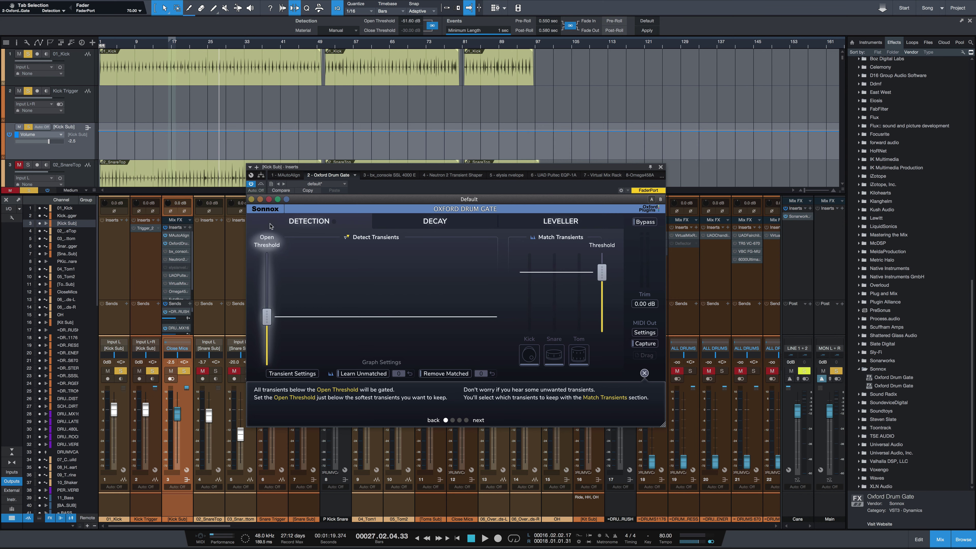
click(261, 184)
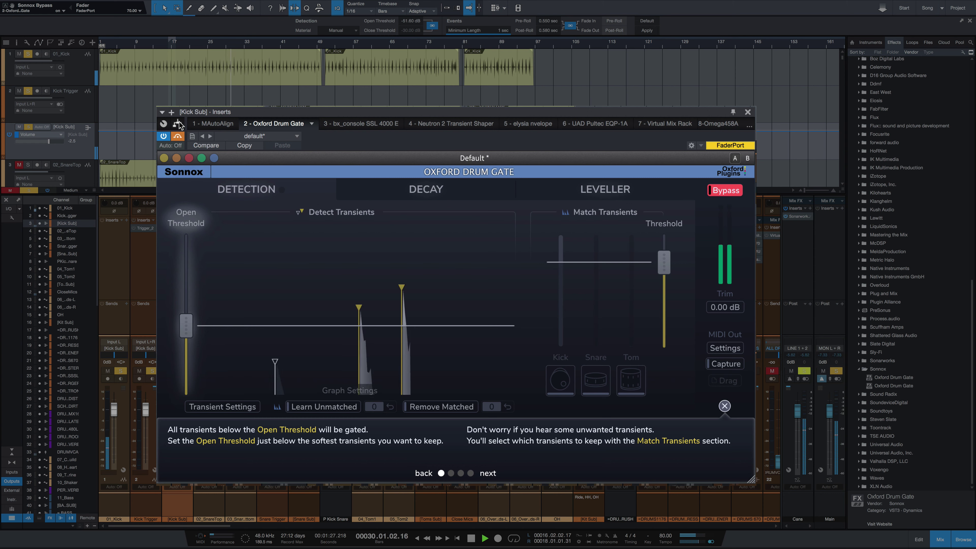
key(space)
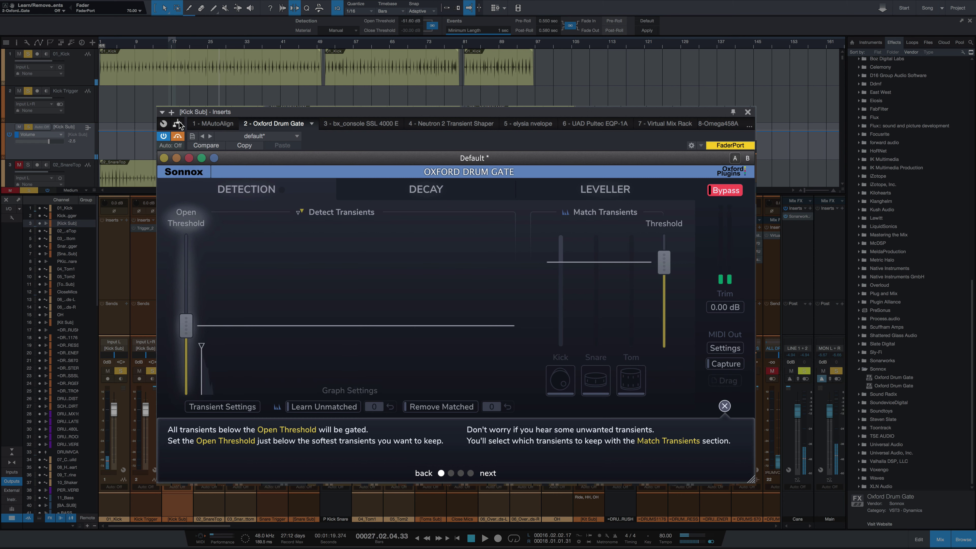
Re-enable the Drum Gate and play the kick so its transients plot in the detection graph.
click(173, 138)
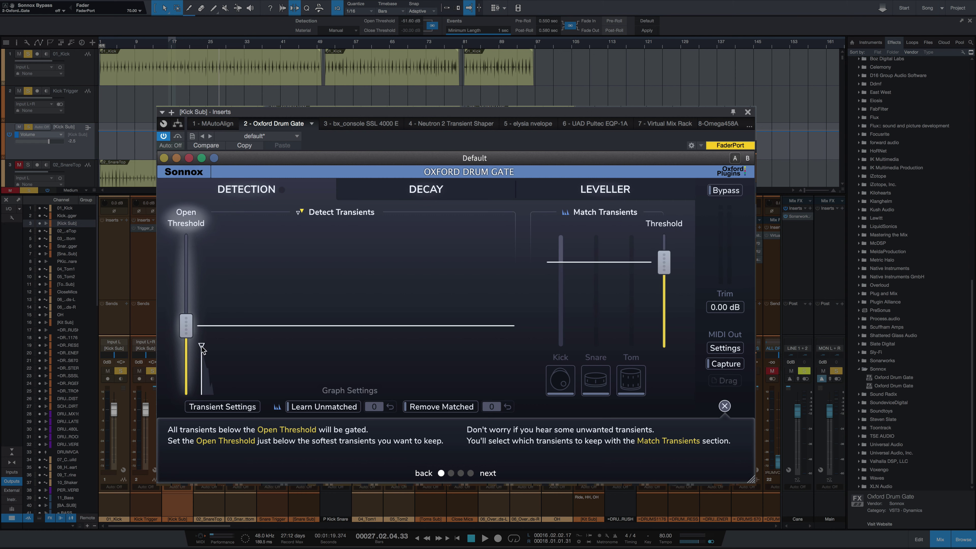
key(space)
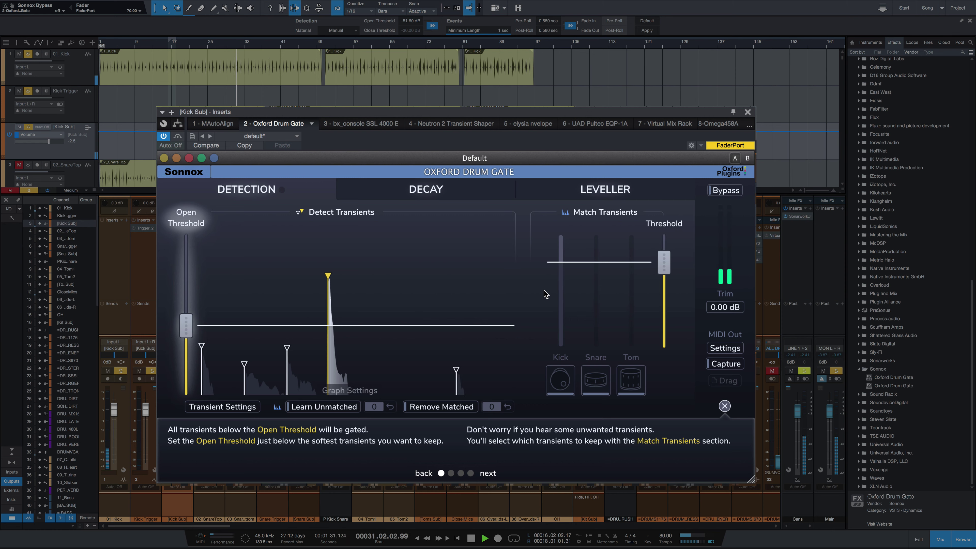
key(space)
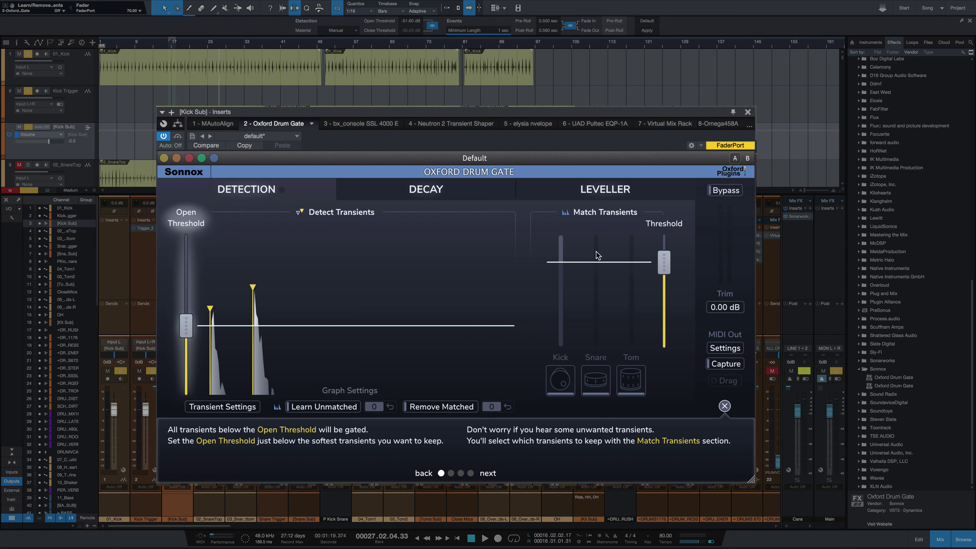
key(space)
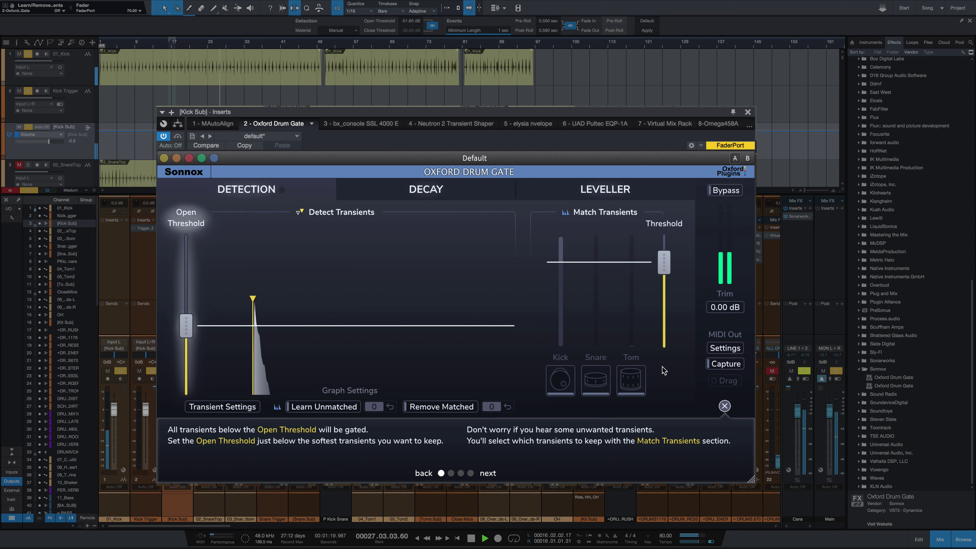
Set Match Transients to Kick and lower the Open Threshold to about -35.8 dB while auditioning.
click(559, 379)
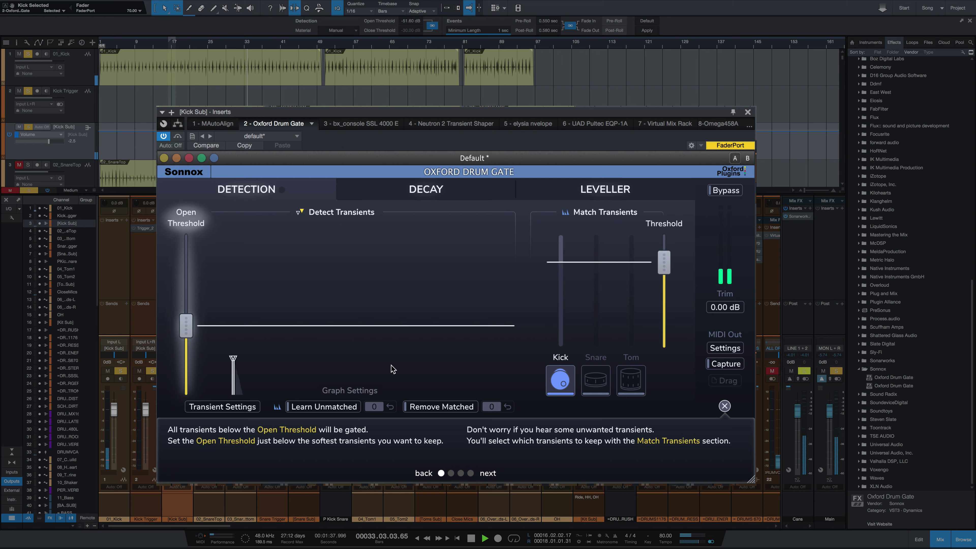
key(space)
drag(186, 325, 186, 347)
key(space)
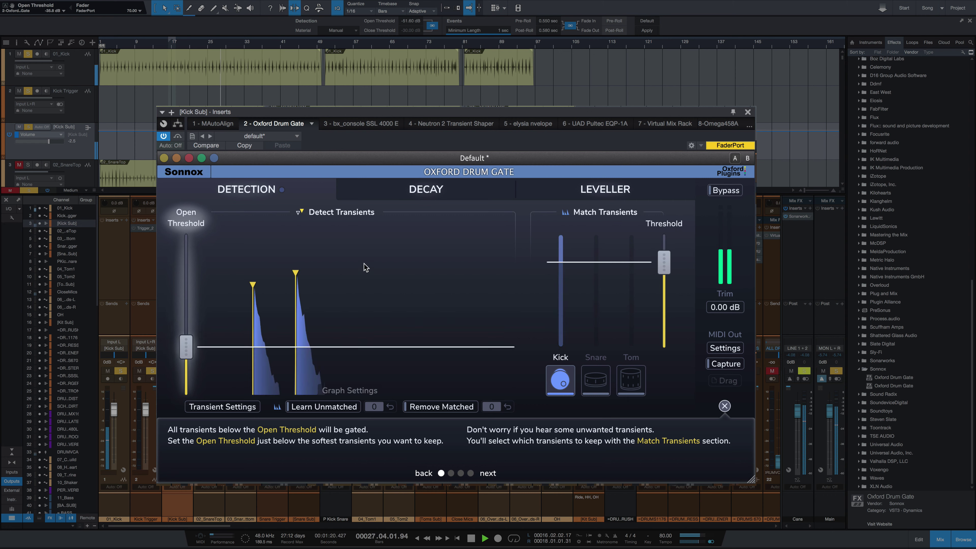
key(space)
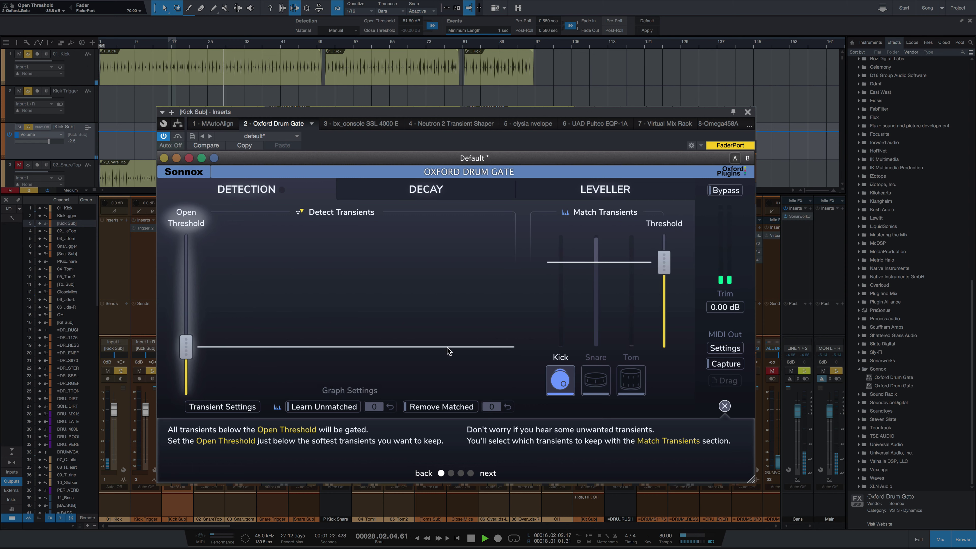
key(space)
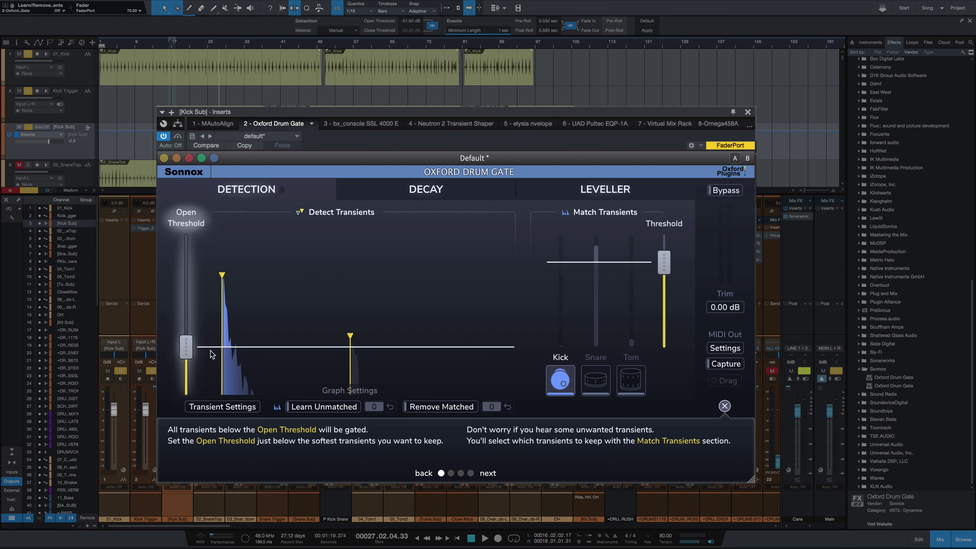
On the Decay page, set the Resonant Decay band to 26.4 Hz–204 Hz and raise its decay.
mouse_move(187, 351)
click(422, 190)
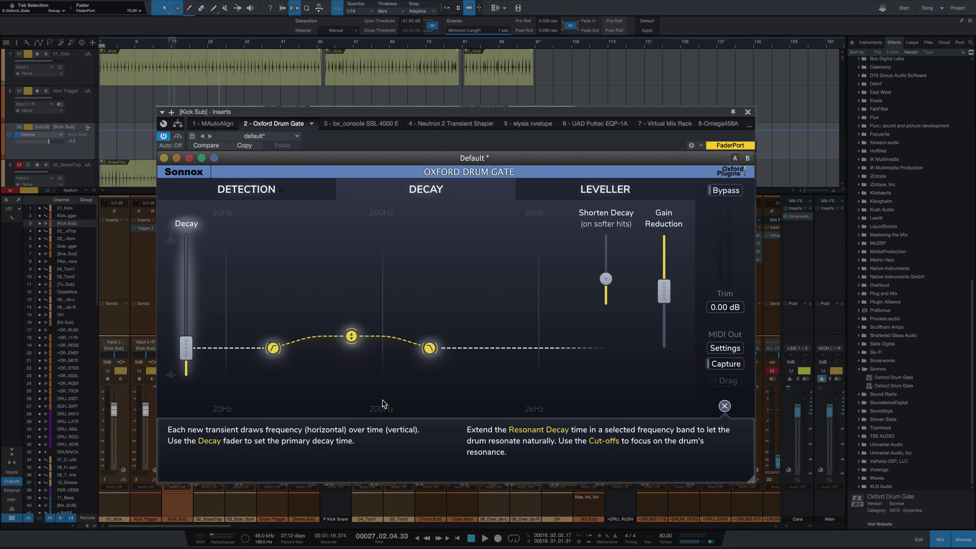
key(space)
mouse_move(273, 348)
key(space)
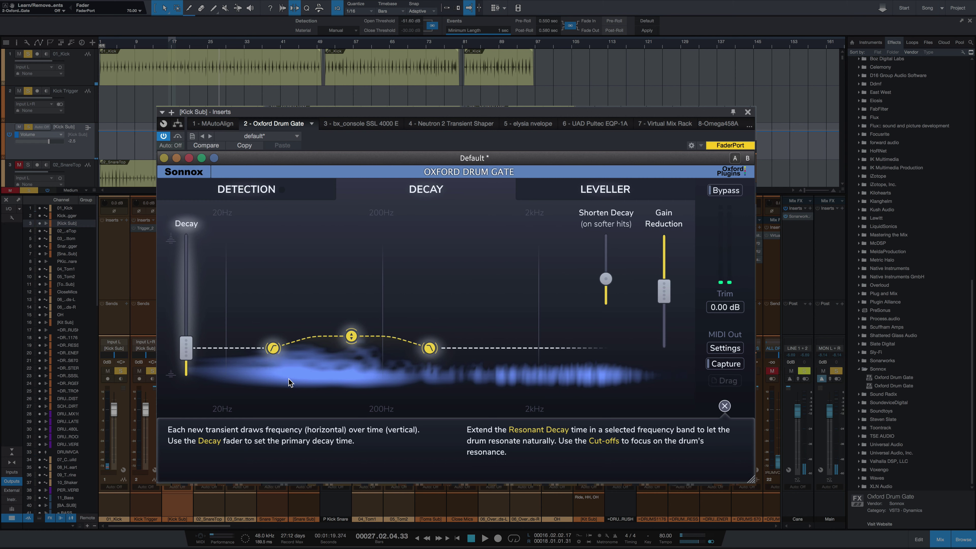
drag(274, 348, 245, 348)
drag(430, 348, 384, 348)
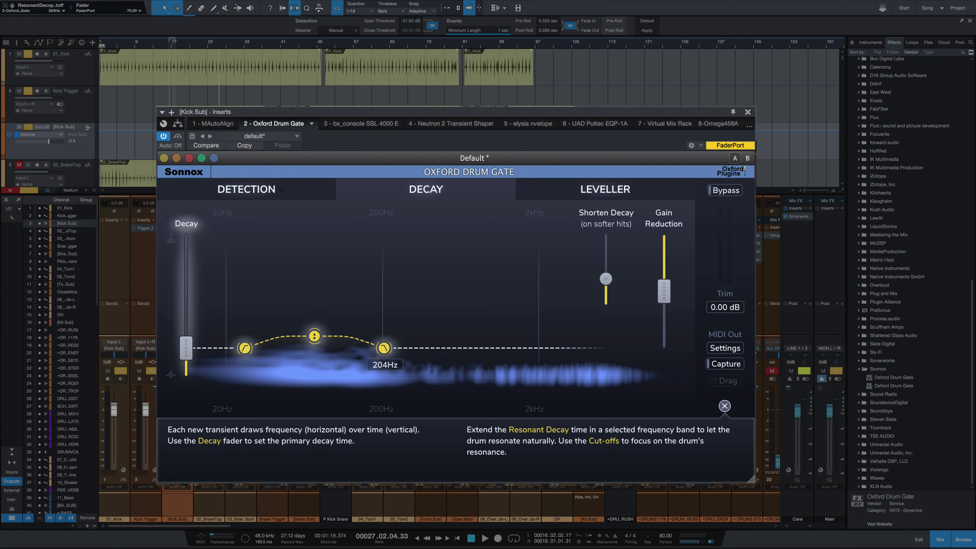
mouse_move(314, 341)
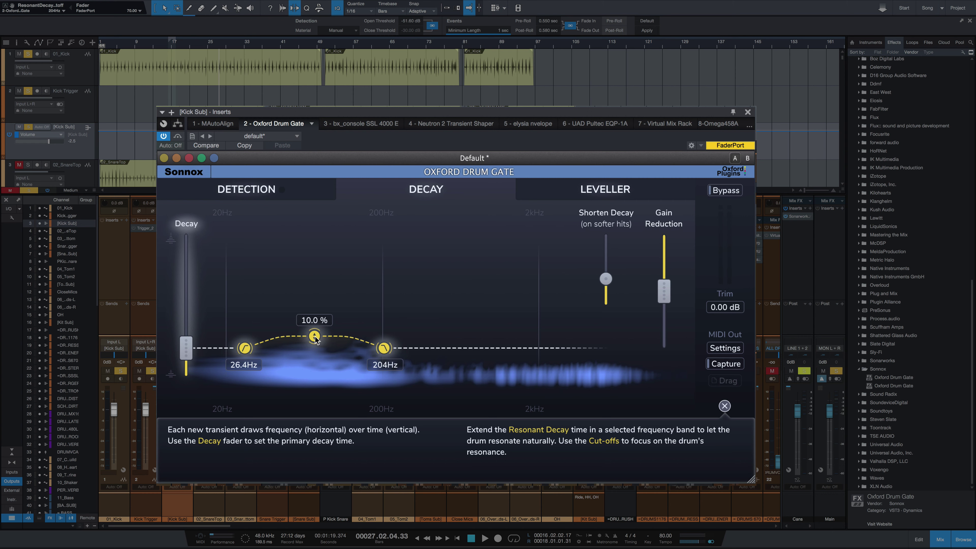
key(space)
drag(315, 340, 314, 296)
key(space)
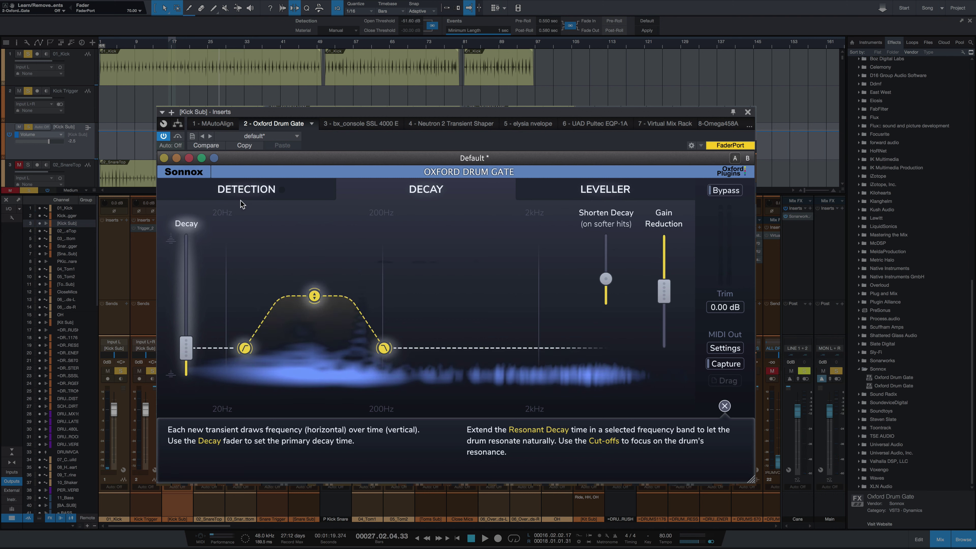
On the Leveller page, raise the loud Levelling amount to about 72%.
click(613, 194)
drag(664, 299, 664, 257)
key(space)
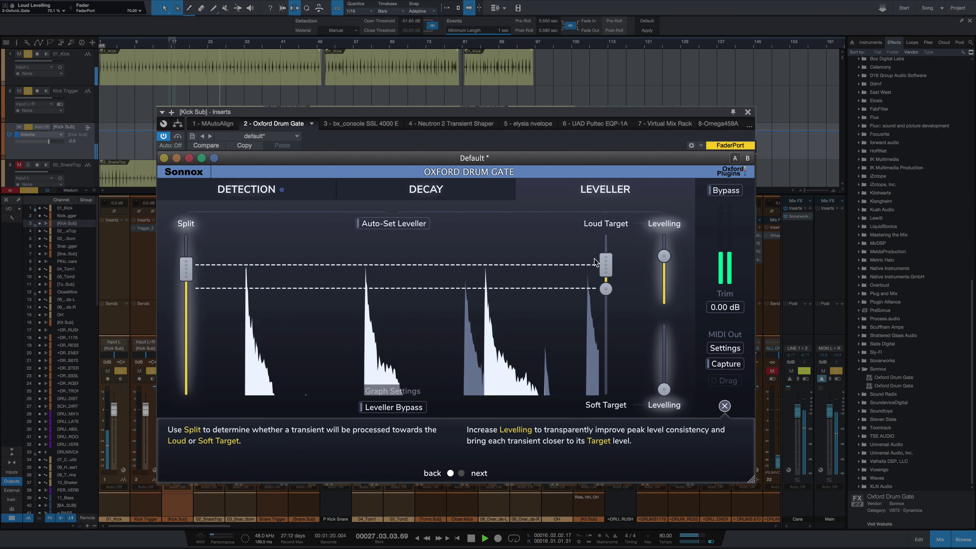
mouse_move(606, 267)
Audition Loud Target settings and settle it at -11.5 dB.
drag(607, 266, 608, 306)
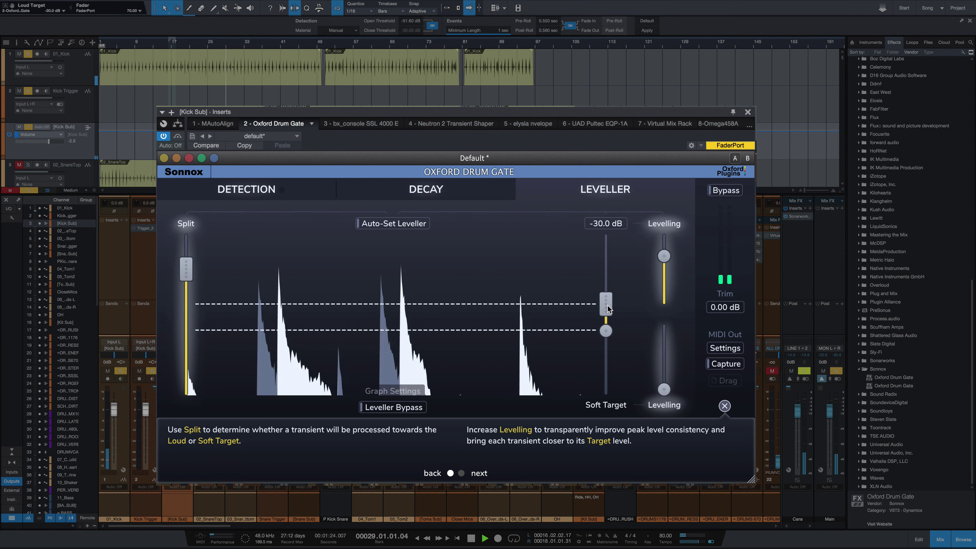
key(space)
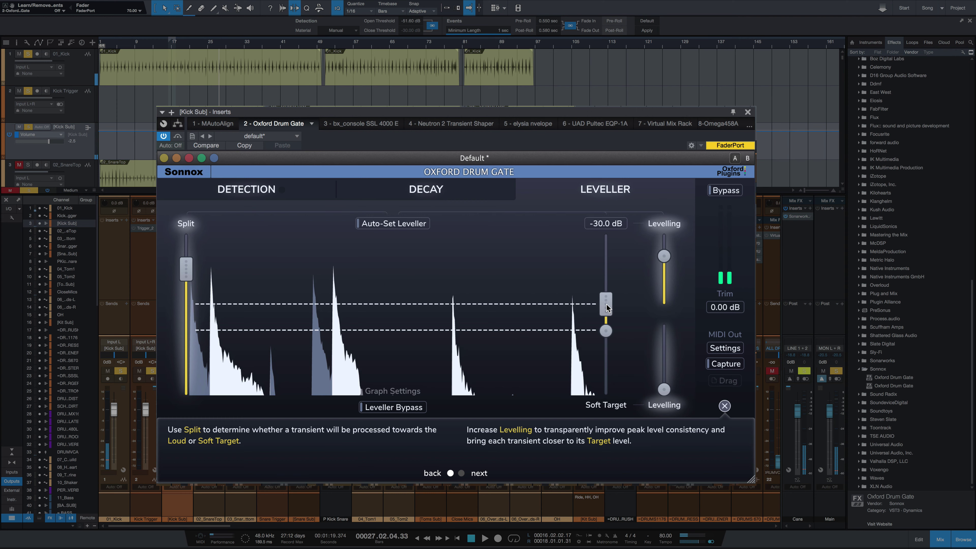
drag(606, 304, 606, 247)
key(space)
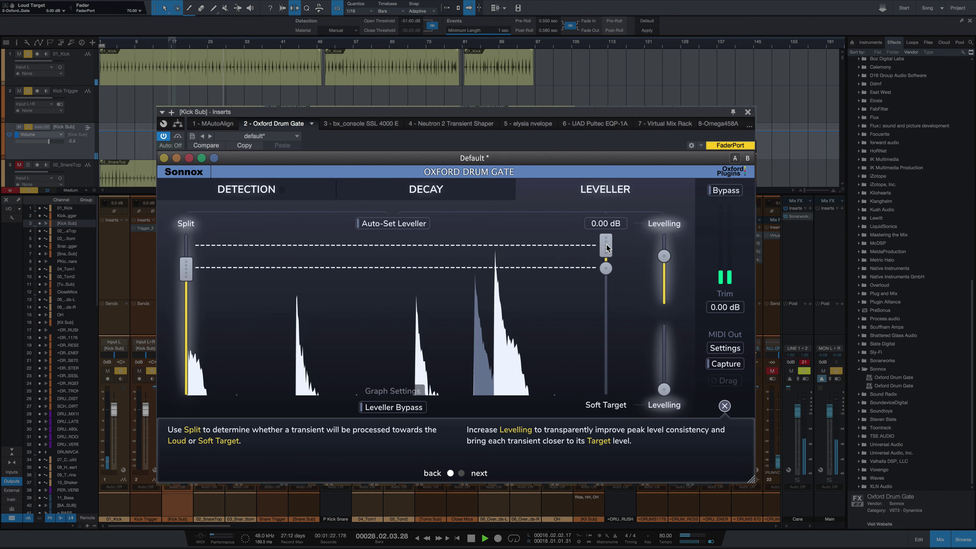
key(space)
drag(607, 248, 606, 264)
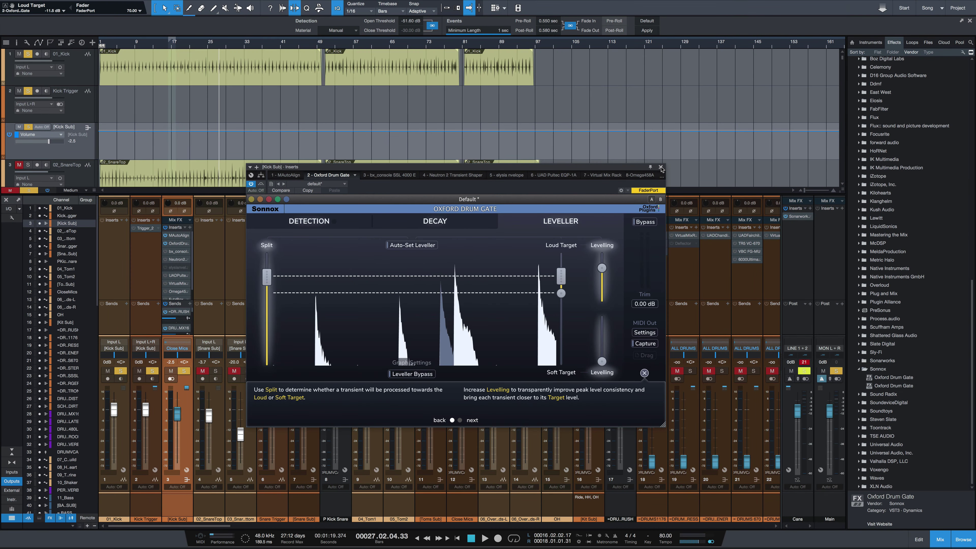
Close the Kick Sub gate window, clear all solos and solo the Snare Sub channel.
click(661, 168)
click(185, 371)
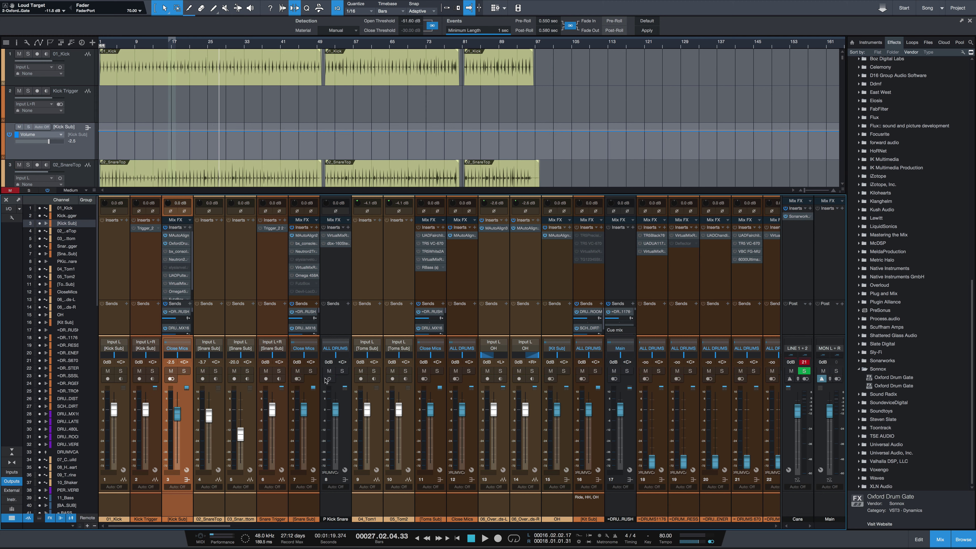
click(311, 372)
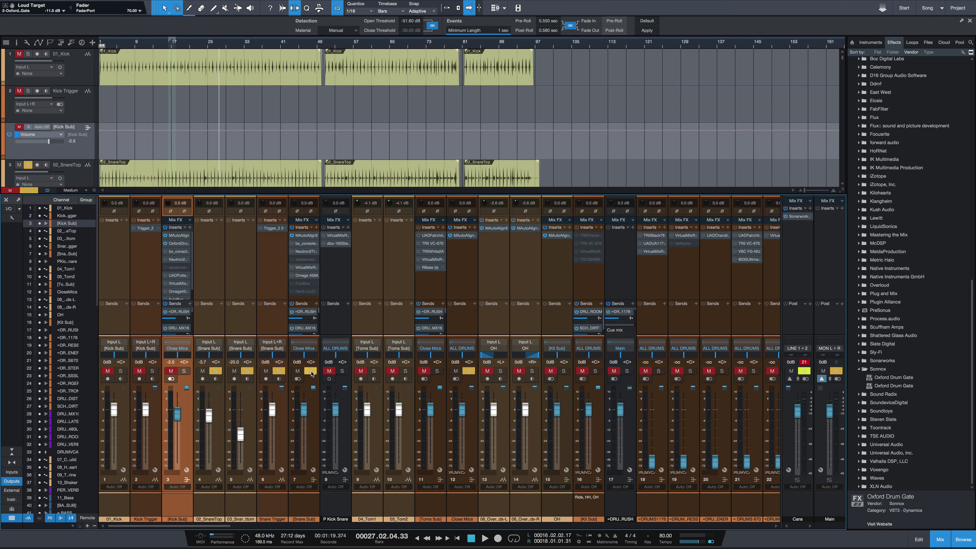
Insert Oxford Drum Gate on Snare Sub, enlarge its window and stop playback.
drag(898, 377, 301, 244)
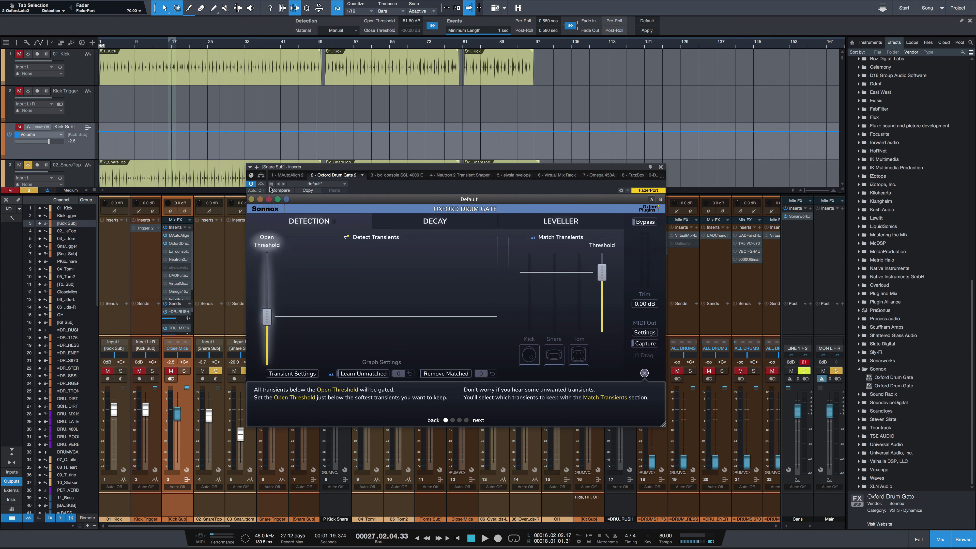
click(261, 186)
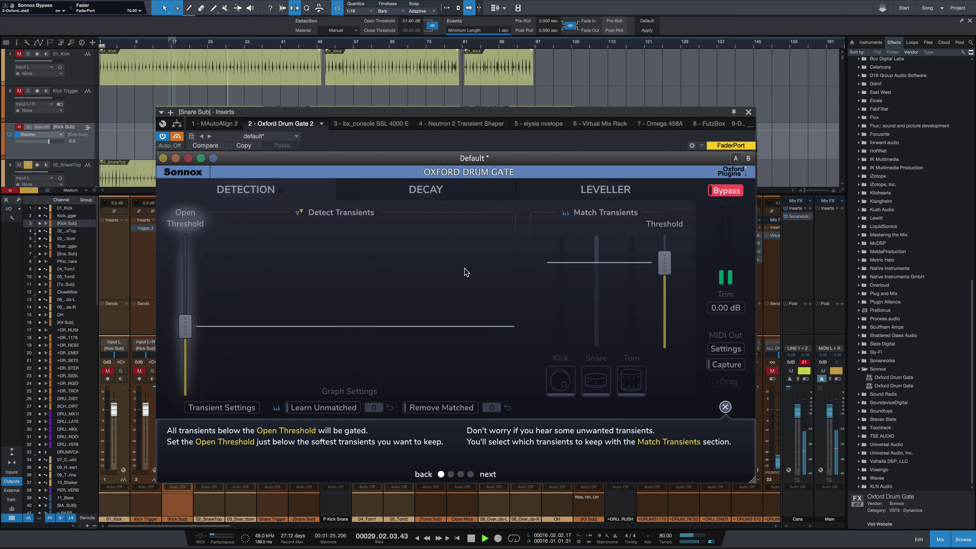
key(space)
Un-bypass the snare gate, audition the part, and set Match Transients to Snare.
click(177, 136)
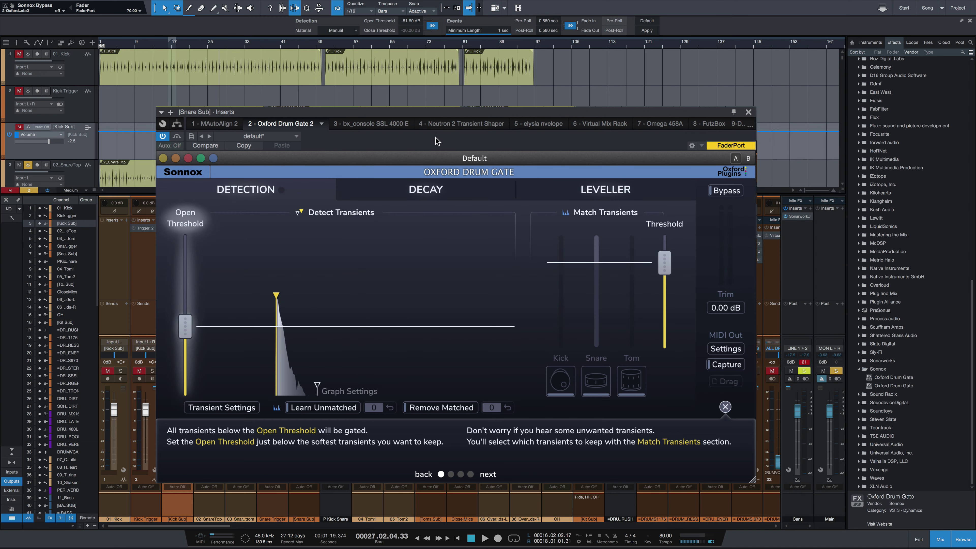
key(space)
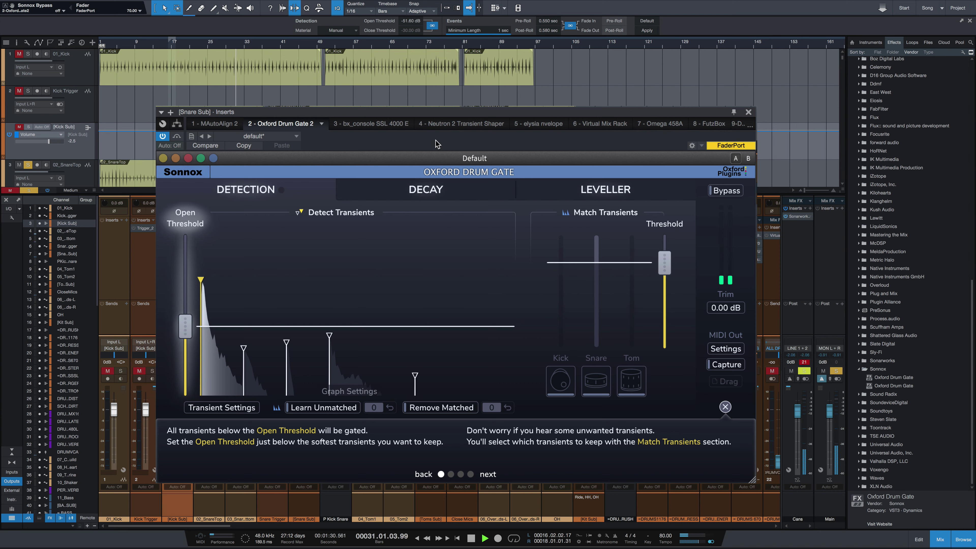
key(space)
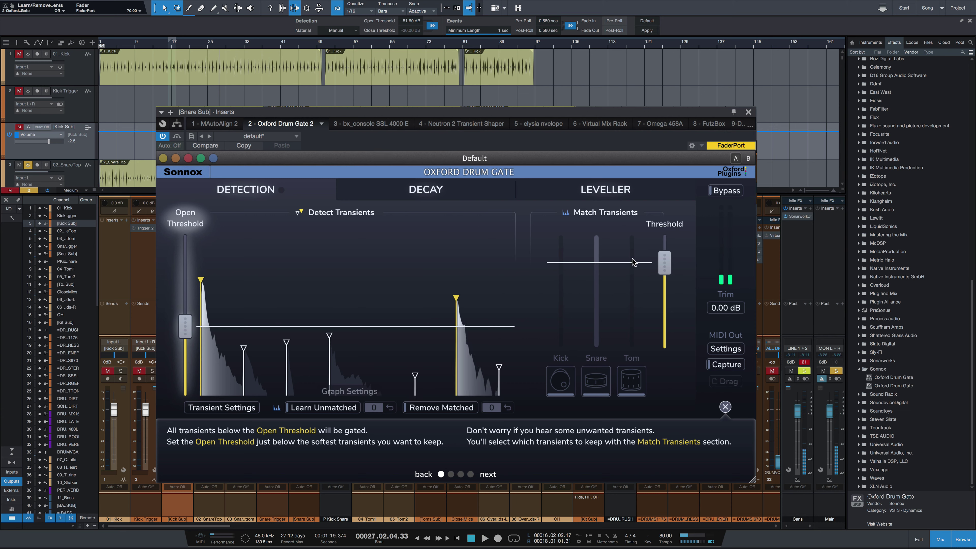
click(604, 384)
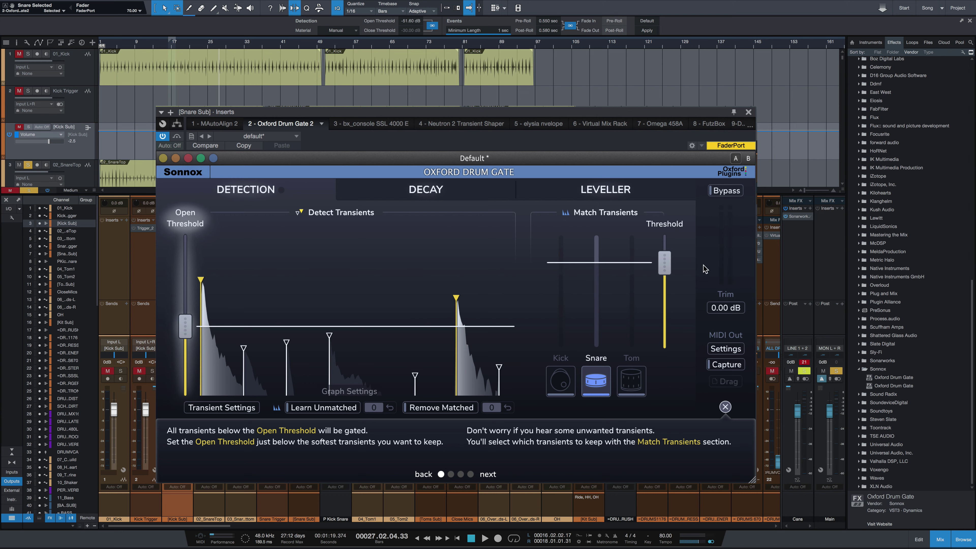
key(space)
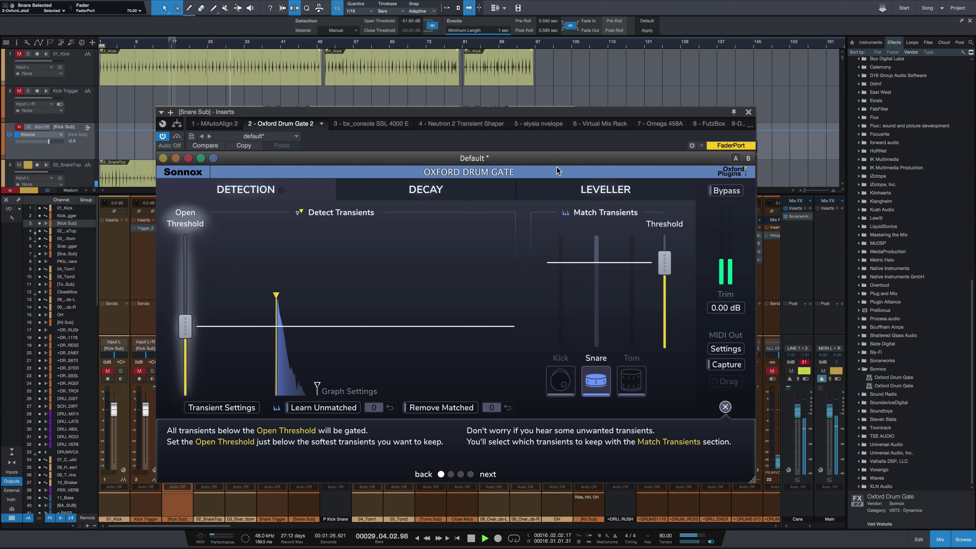
On the Decay page, move the Resonant Decay band cut-offs to 136 Hz and 1.37 kHz.
click(416, 193)
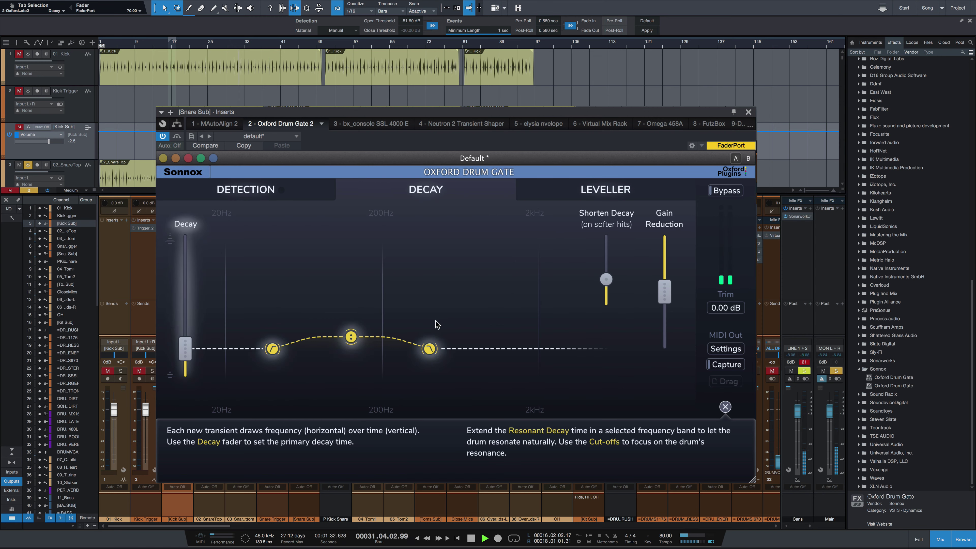
drag(272, 349, 356, 349)
drag(430, 349, 514, 349)
click(435, 337)
Raise the band's resonant decay while auditioning, settling at about 40%.
drag(434, 337, 435, 308)
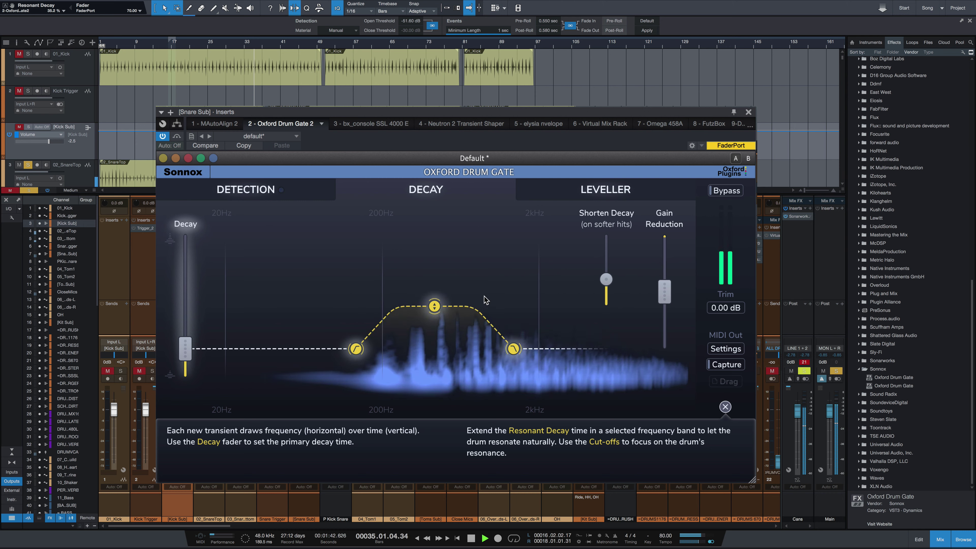
drag(436, 307, 435, 305)
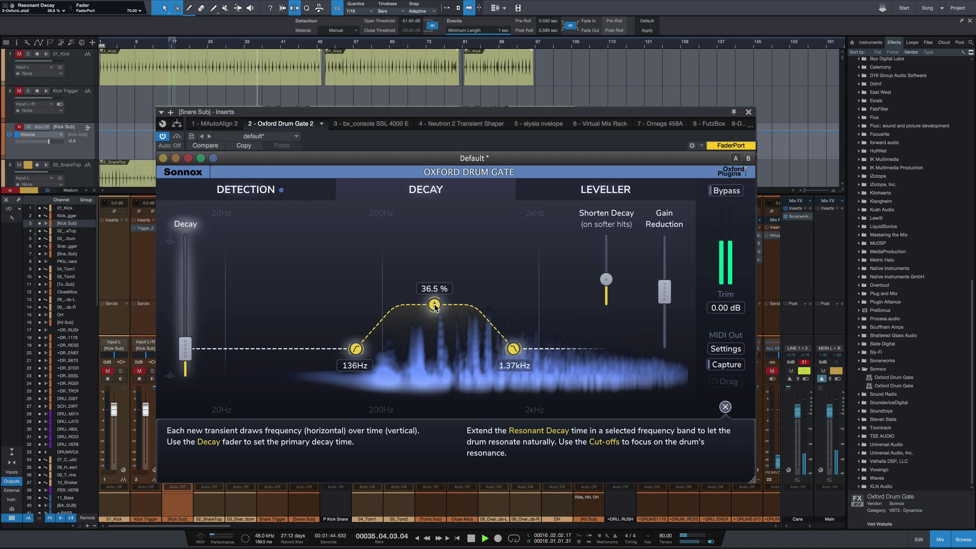
key(space)
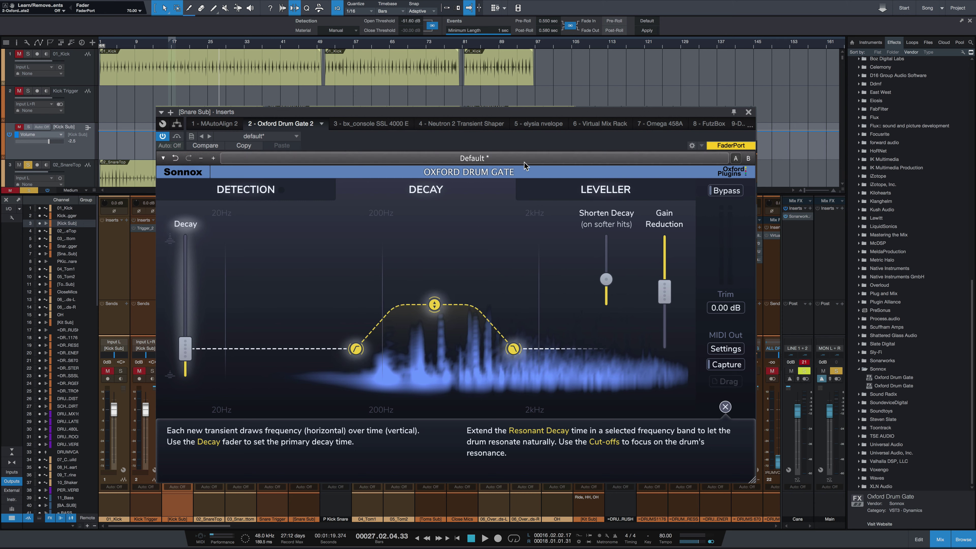
key(space)
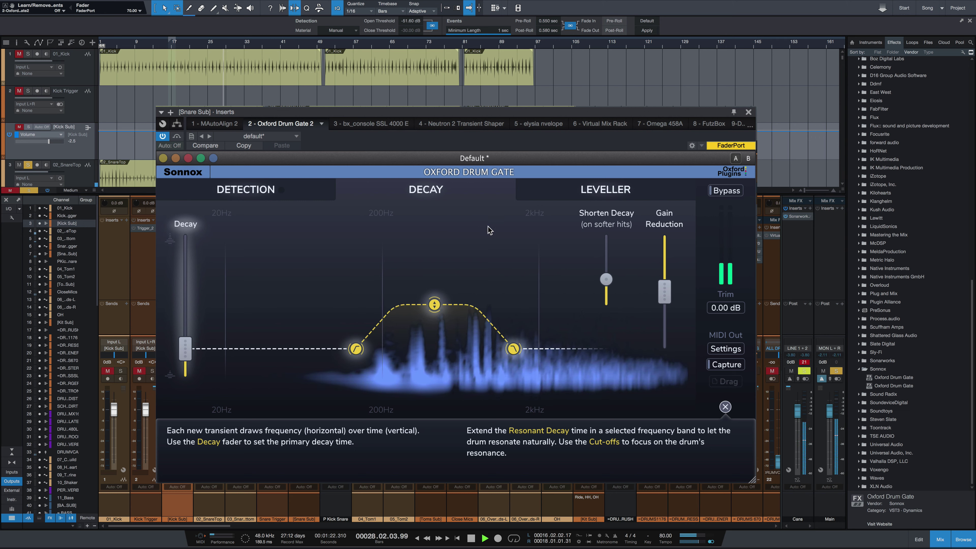
mouse_move(434, 306)
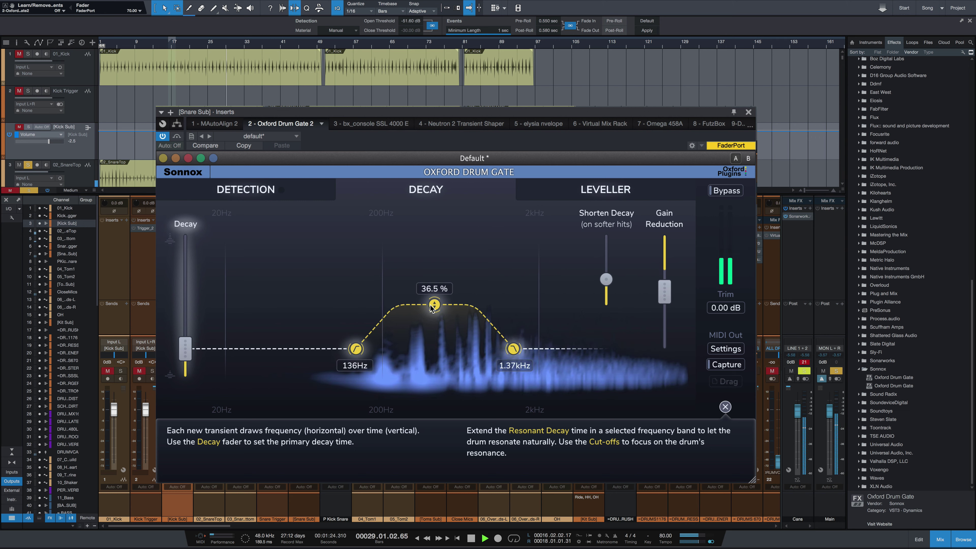
drag(430, 305, 435, 289)
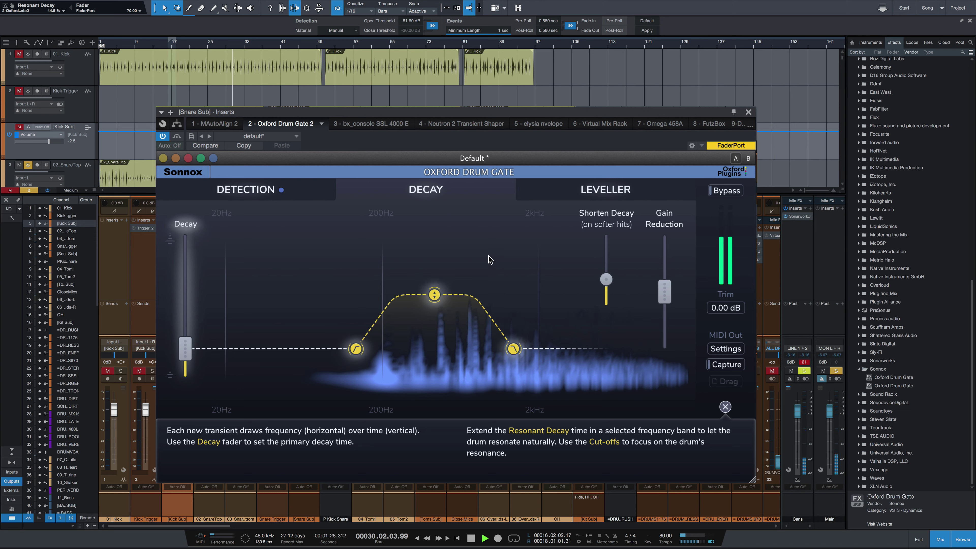
mouse_move(428, 294)
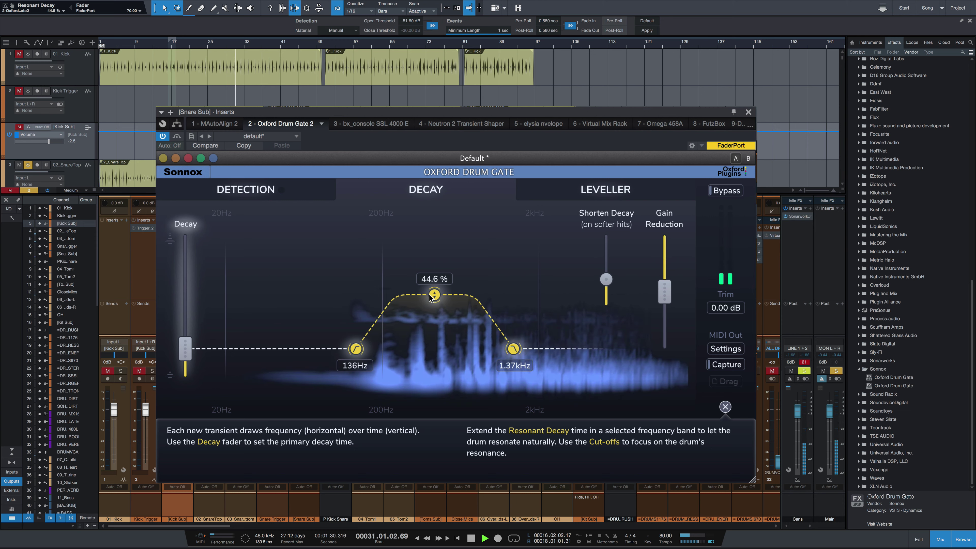
drag(428, 294, 429, 301)
mouse_move(607, 211)
key(space)
Check the snare gate's Leveller controls, then go back to its Detection page.
click(605, 190)
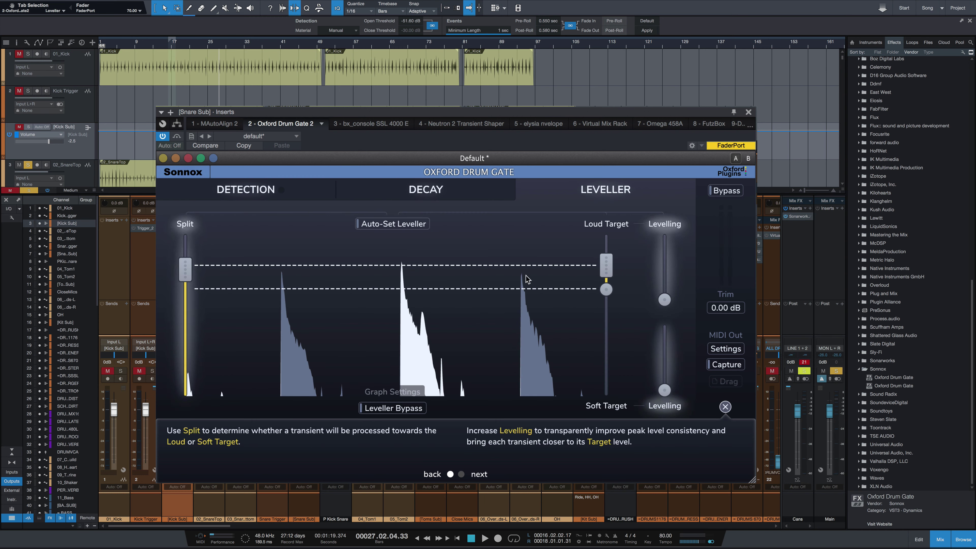
click(246, 192)
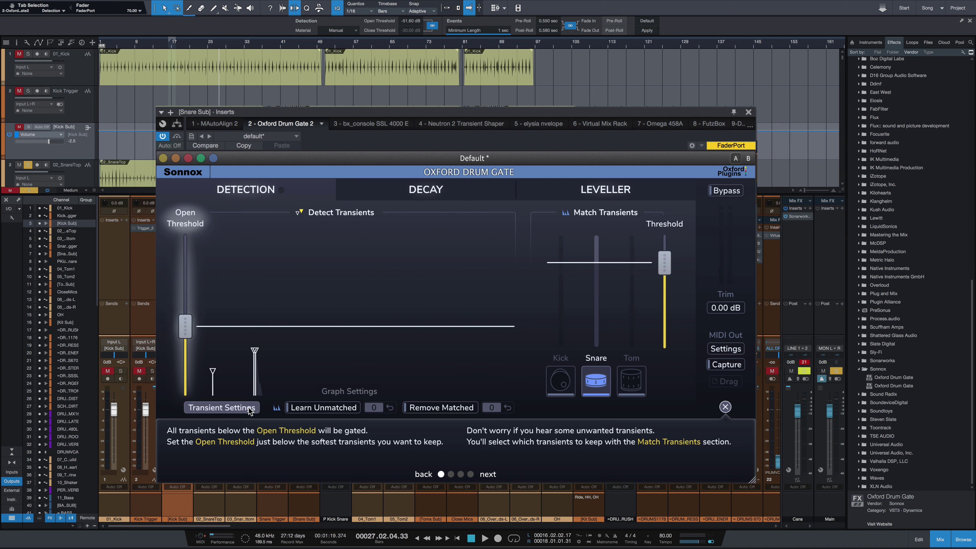
Show the Transient settings, test the SC filter at 63.7 Hz, then switch it Off.
click(233, 407)
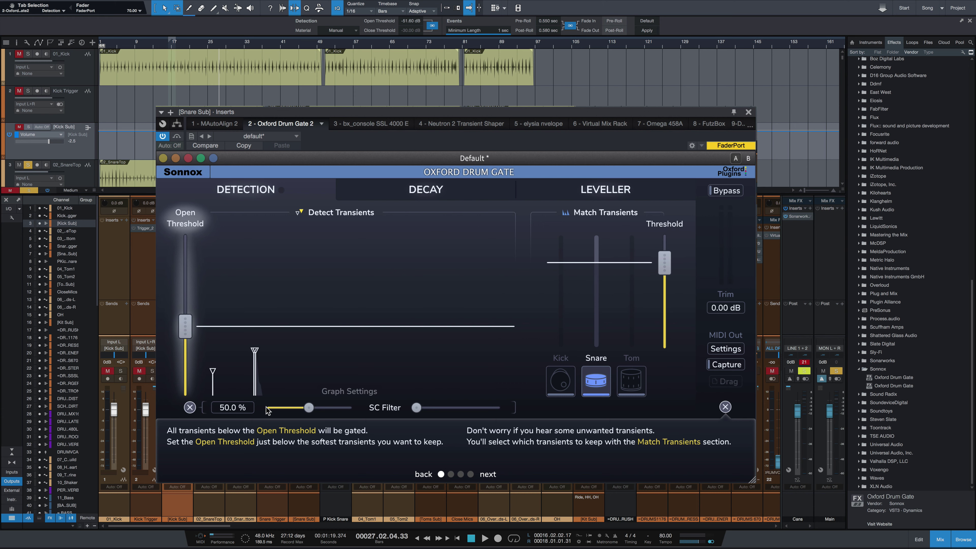
drag(418, 409, 463, 411)
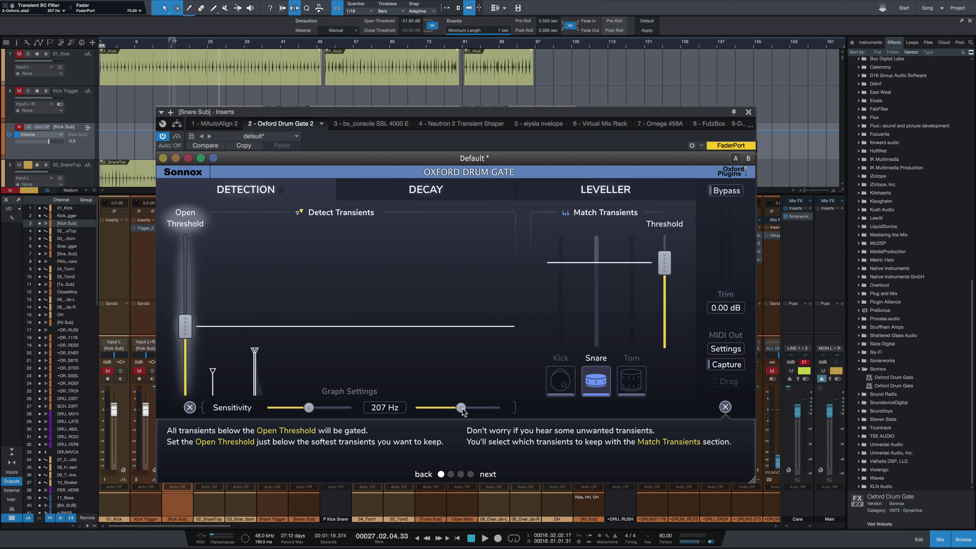
drag(462, 411, 417, 410)
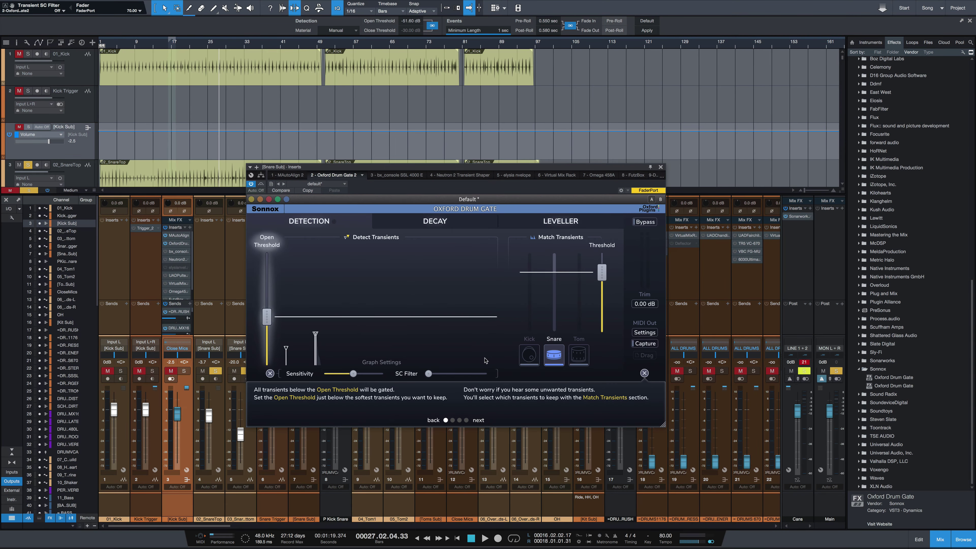
Close the snare gate, solo the floor tom and play it twice to view its transients.
click(661, 167)
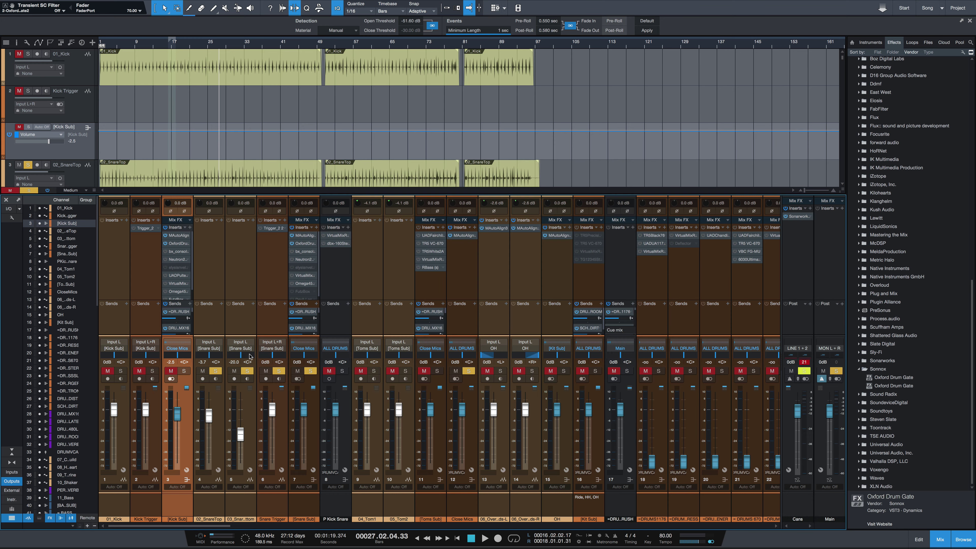
click(310, 370)
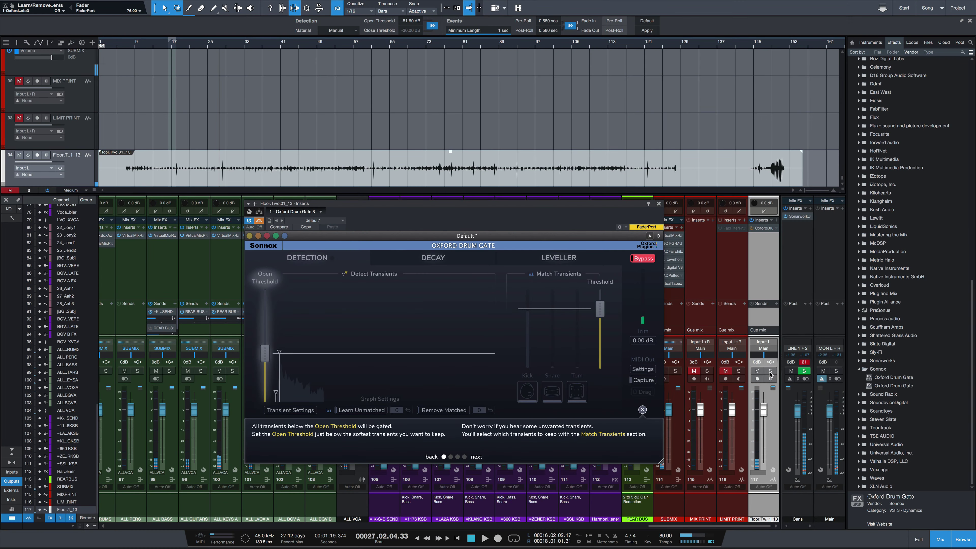
click(770, 371)
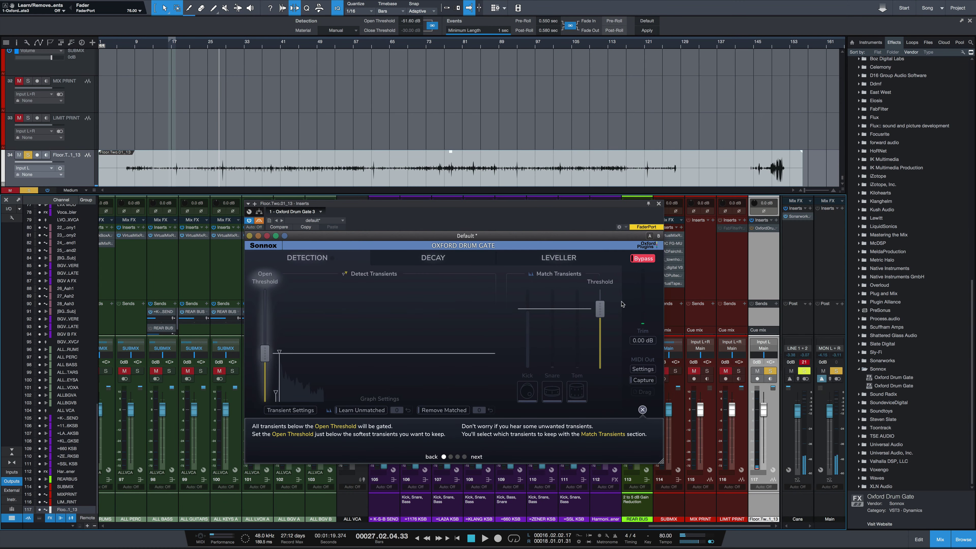
key(space)
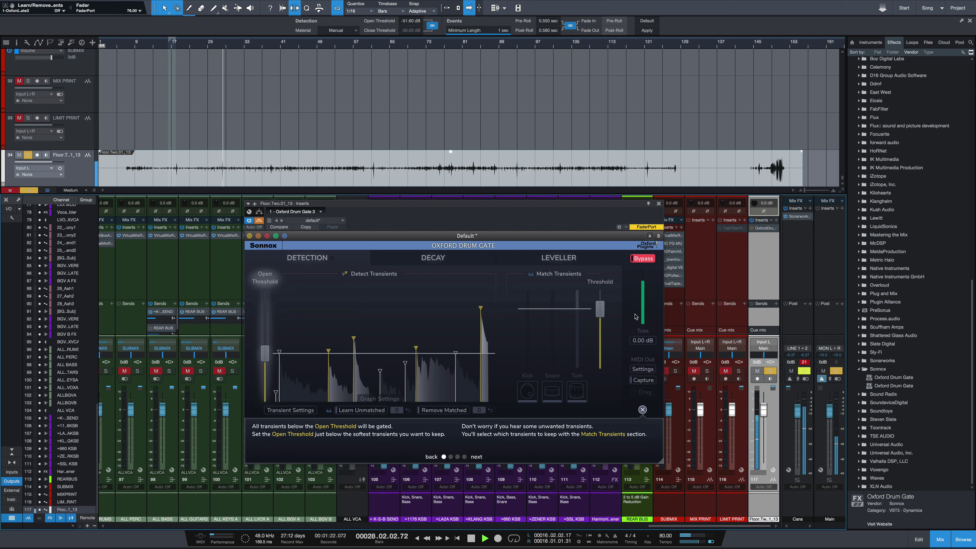
key(space)
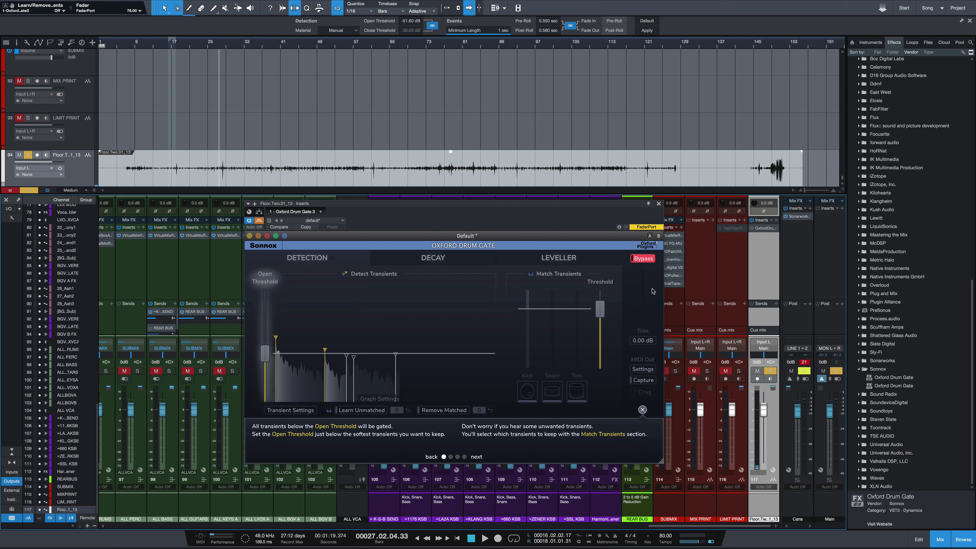
key(space)
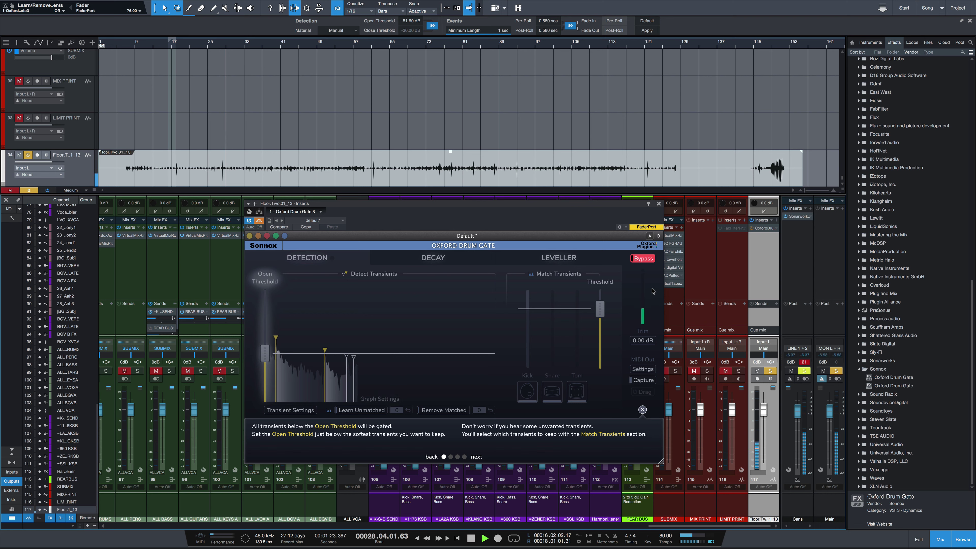
key(space)
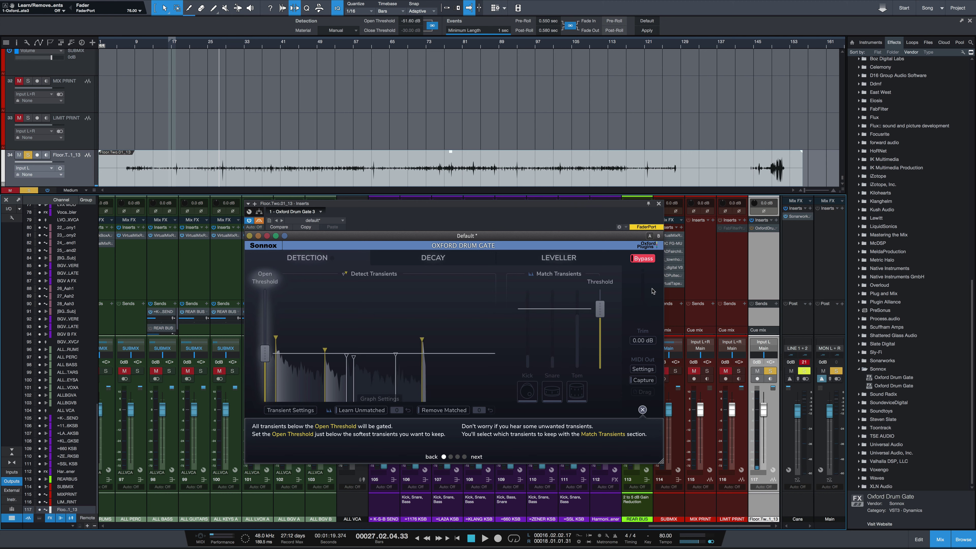
Take the floor tom's Drum Gate out of bypass and audition it.
click(641, 259)
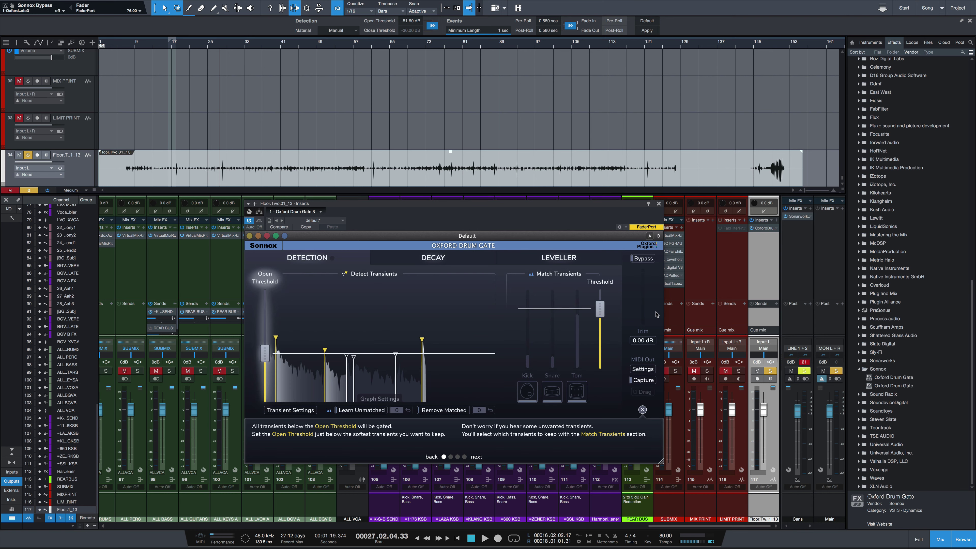
key(space)
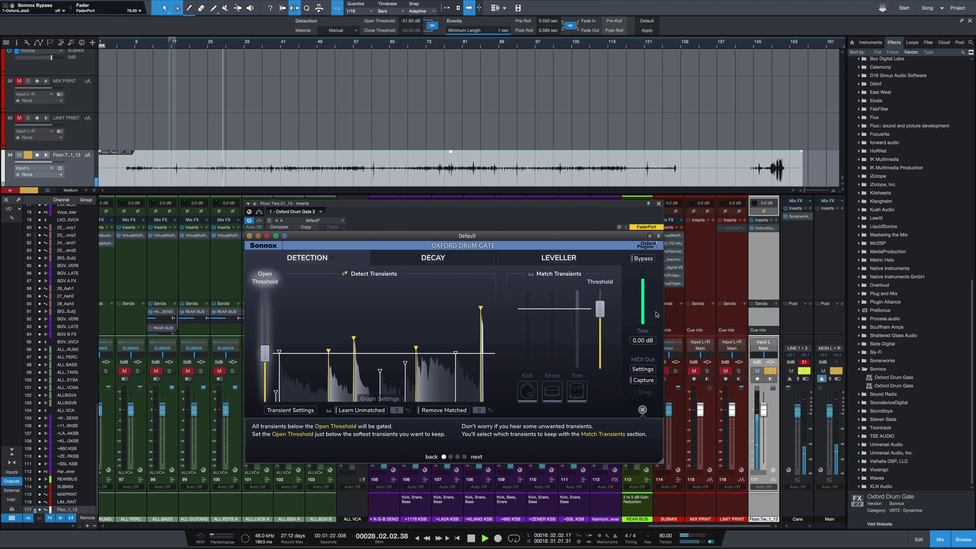
key(space)
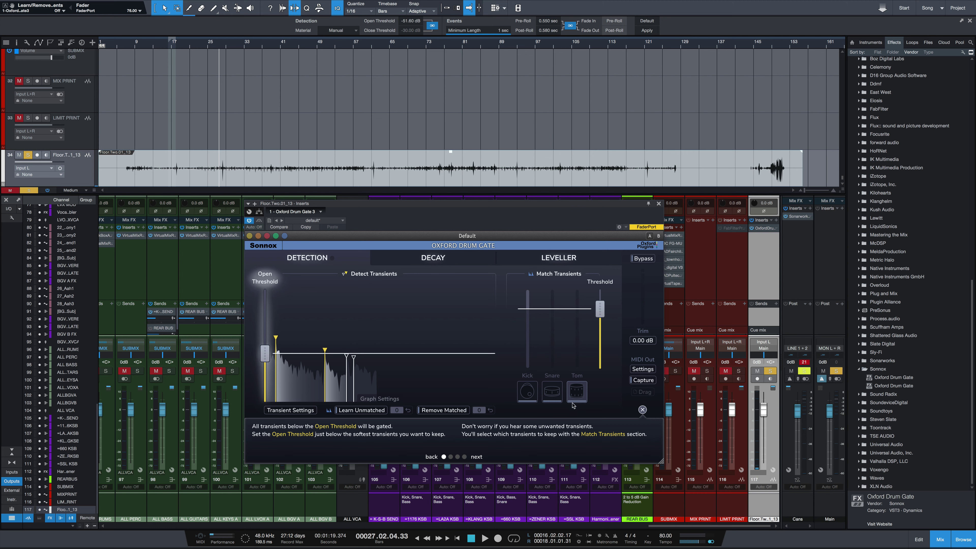
Set transient matching to Tom and zoom the timeline to bars 25–31, auditioning the section.
click(577, 391)
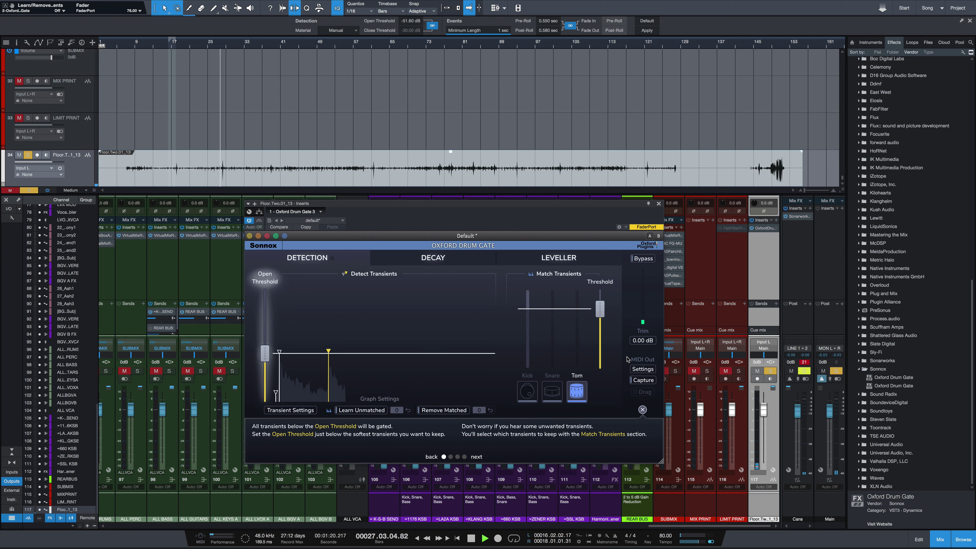
key(space)
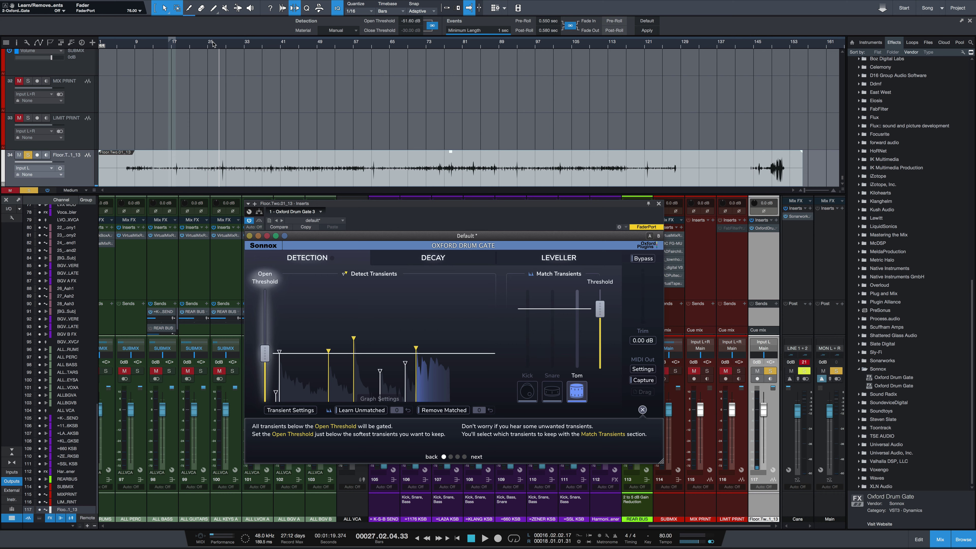
drag(213, 45, 217, 86)
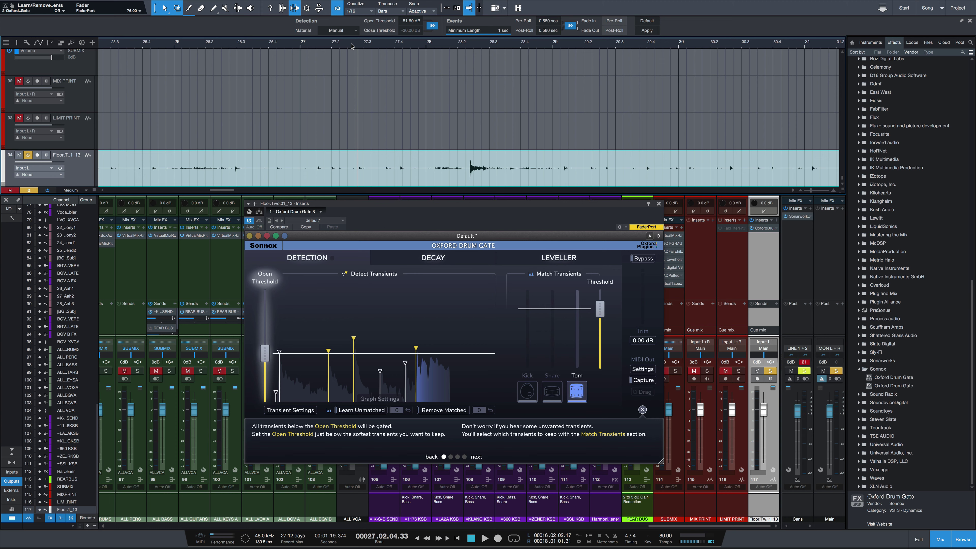
key(space)
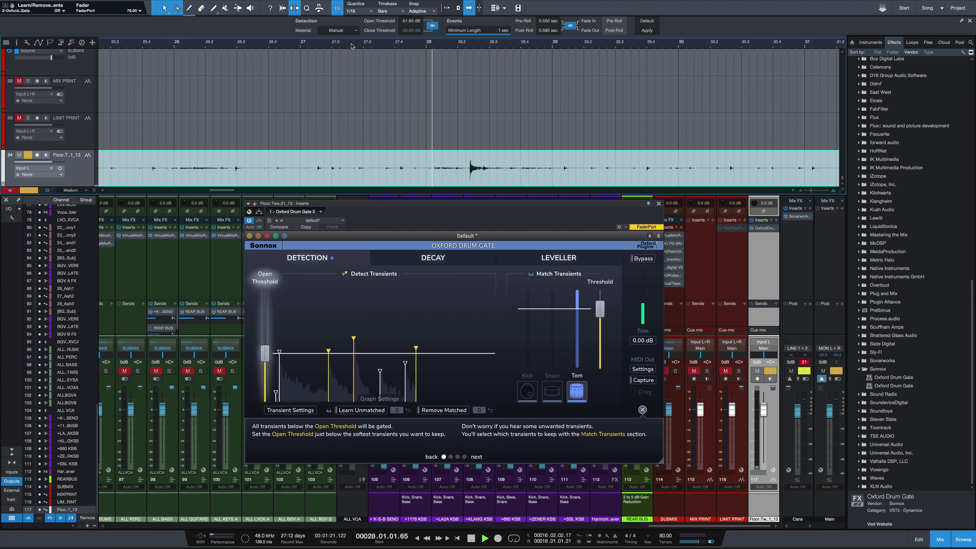
key(space)
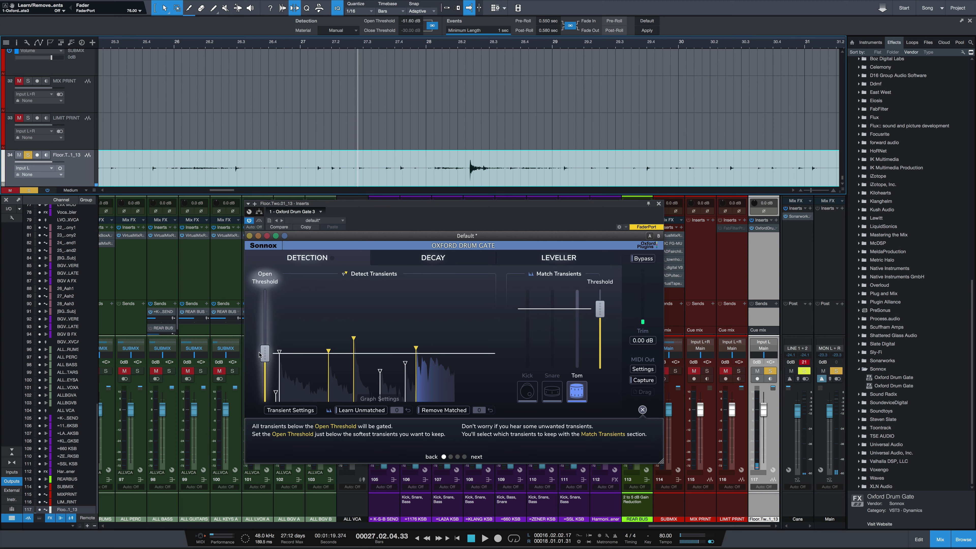
Raise the Open Threshold to -18.5 dB, then -13.7 dB, comparing against bypass during playback.
drag(261, 355, 261, 347)
key(space)
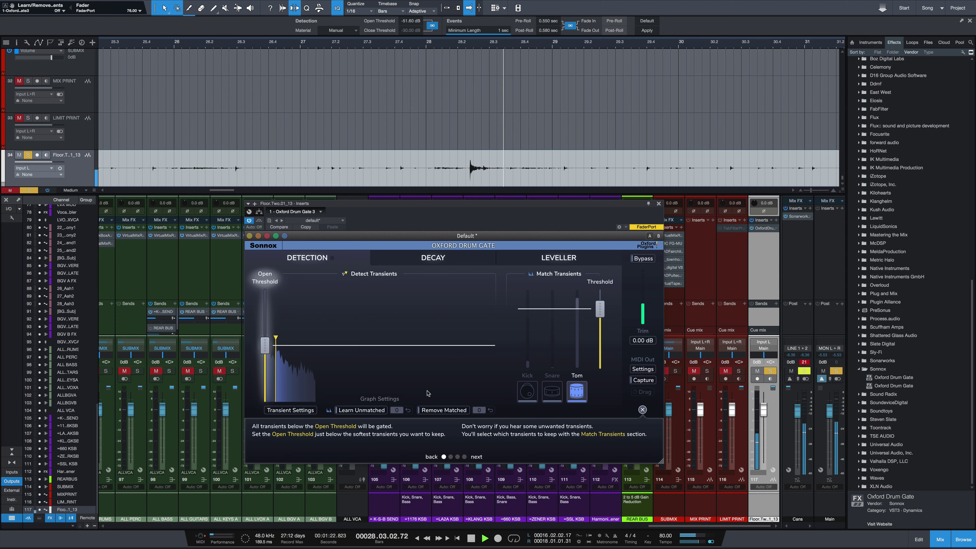
key(space)
key(space)
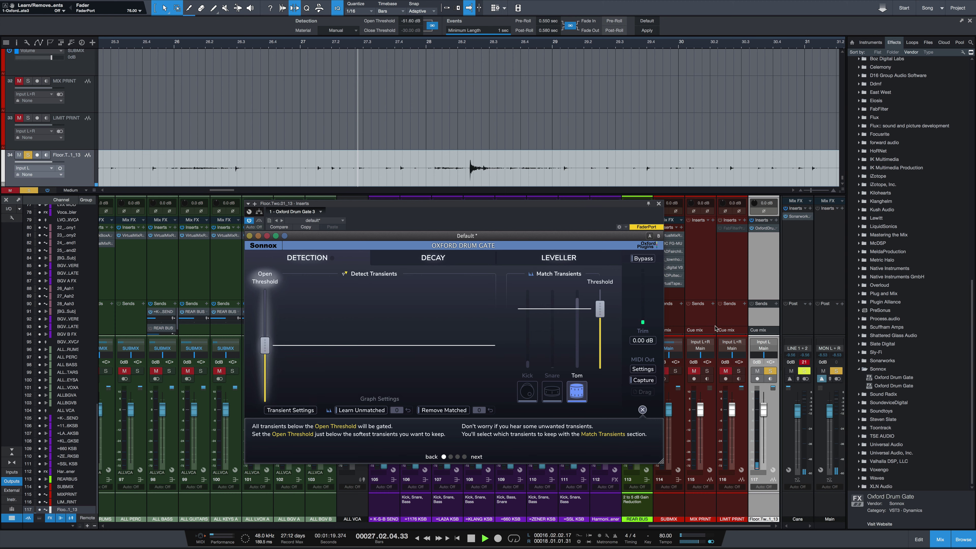
click(643, 259)
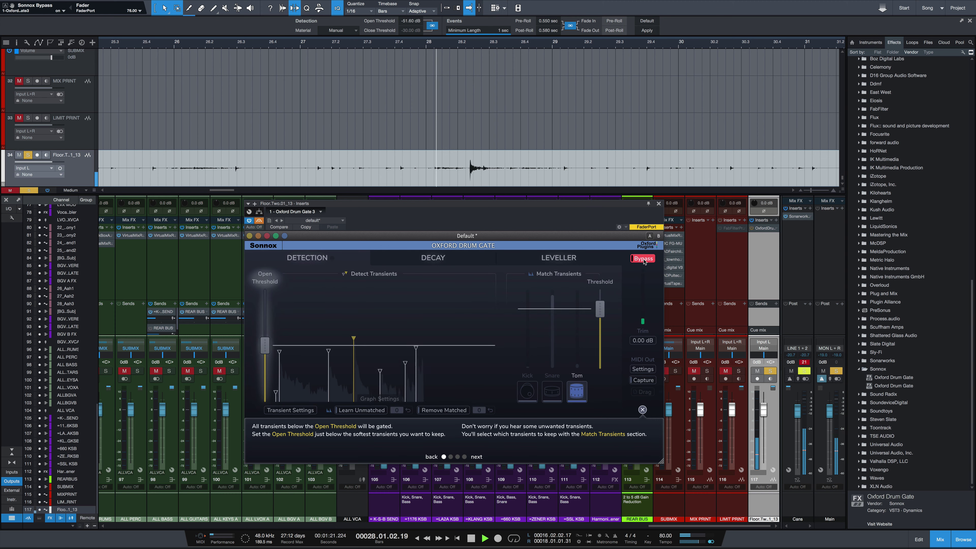
click(644, 259)
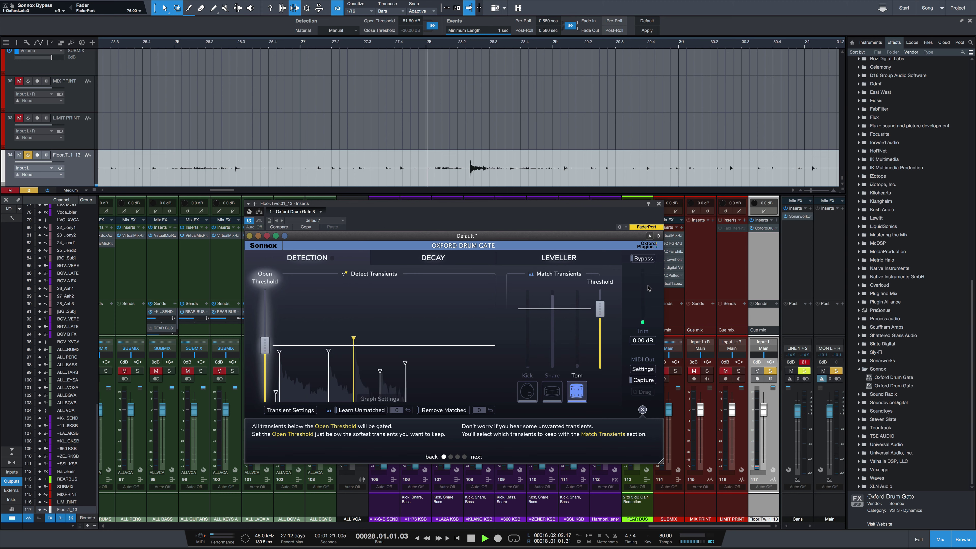
key(space)
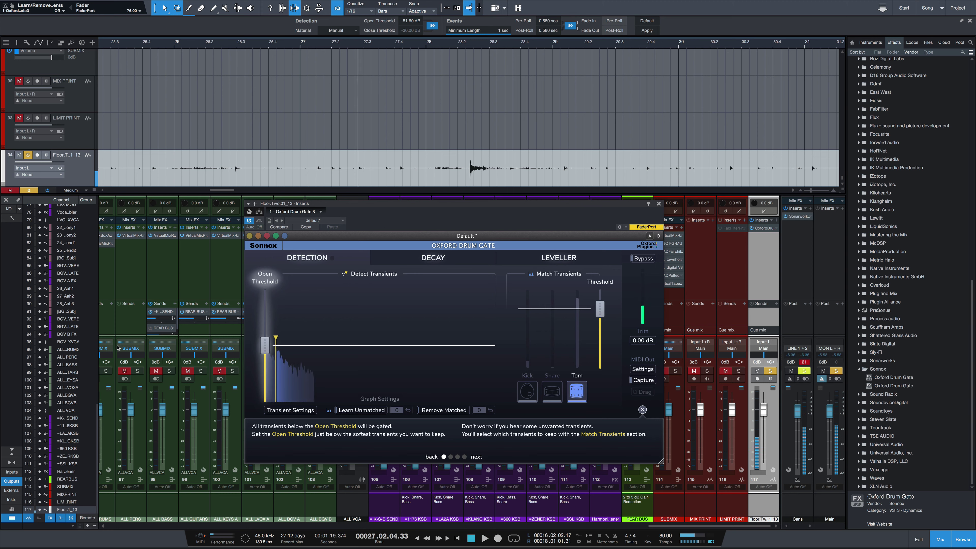
drag(265, 345, 265, 335)
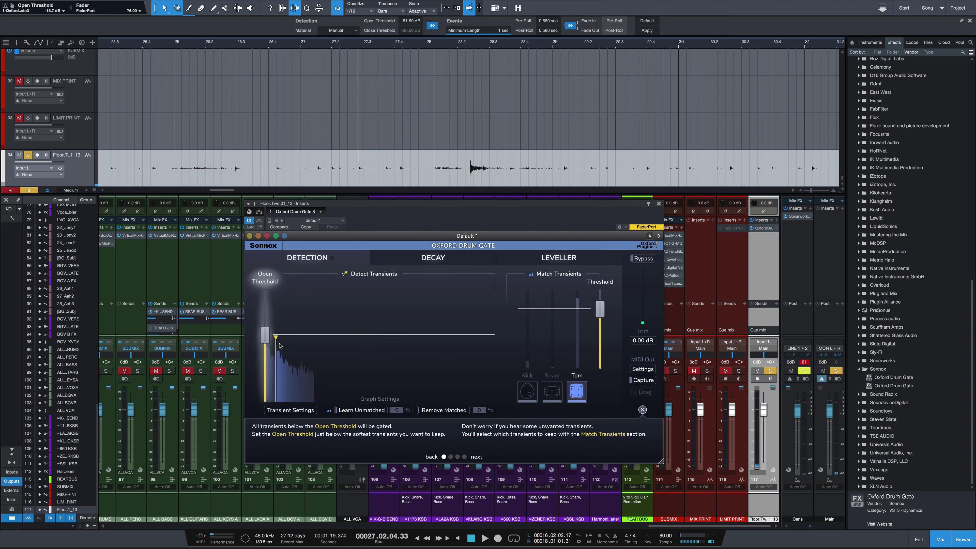
key(space)
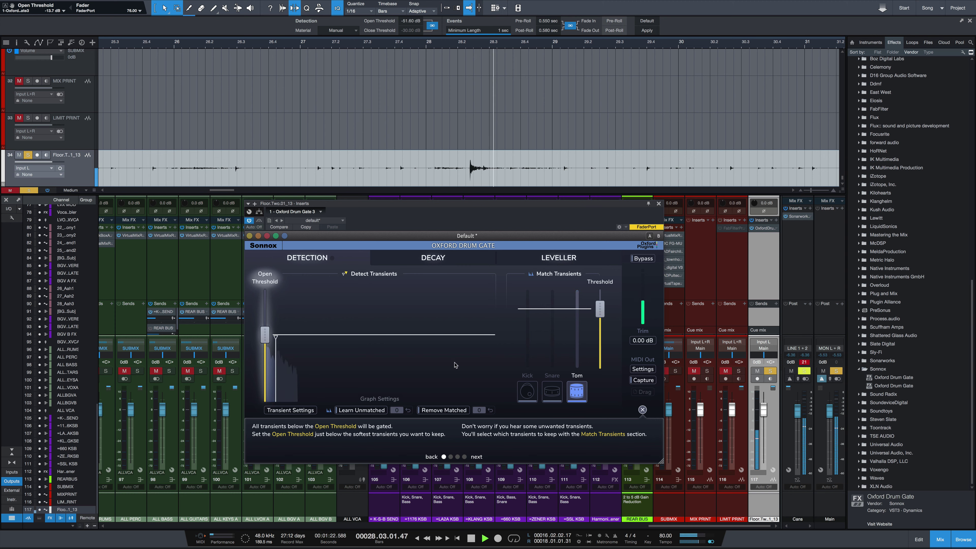
key(space)
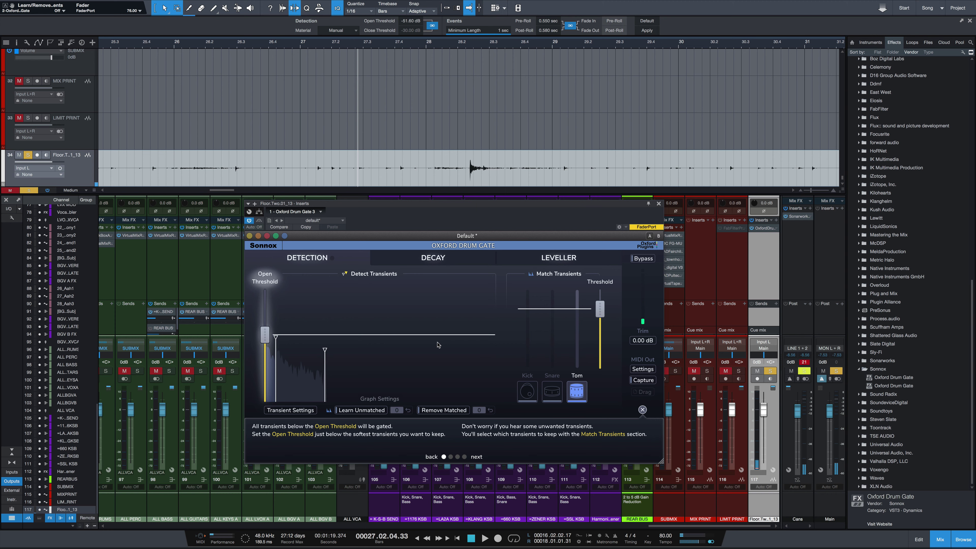
Show the gate's Decay page and set the playback start to bar 28.2.
click(434, 258)
key(space)
key(space)
click(459, 111)
key(space)
key(space)
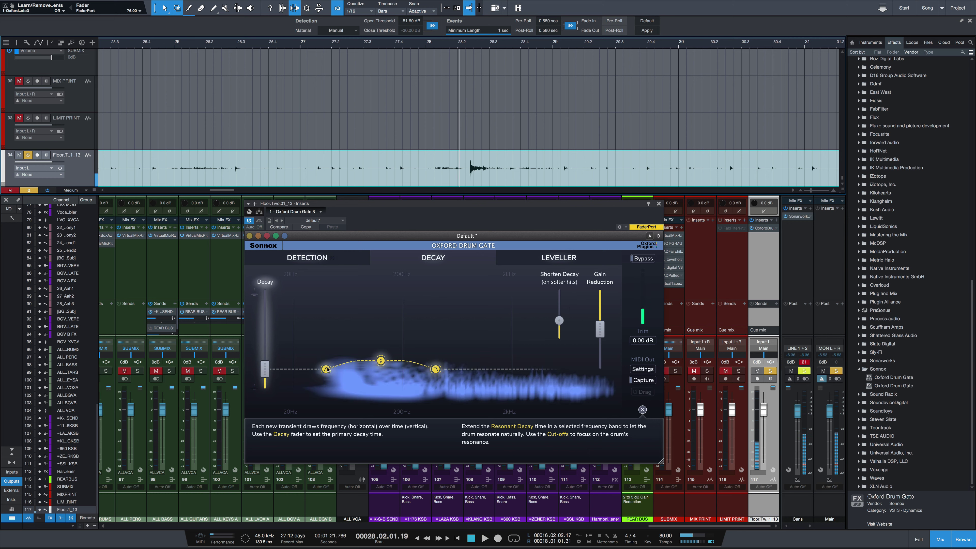
Widen the Resonant Decay band and raise its amount to 41.9 %, auditioning the result.
drag(326, 369, 318, 369)
drag(436, 369, 441, 369)
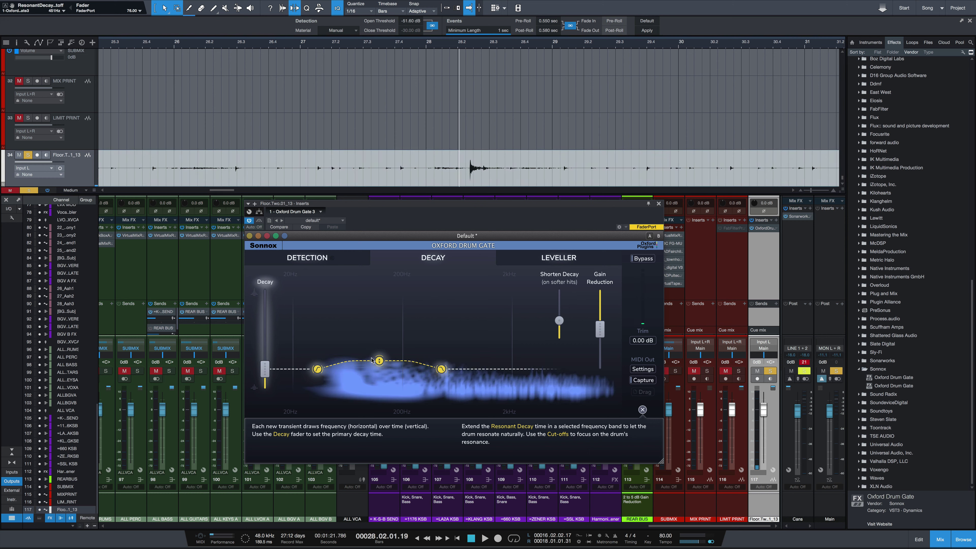
drag(371, 360, 379, 331)
key(space)
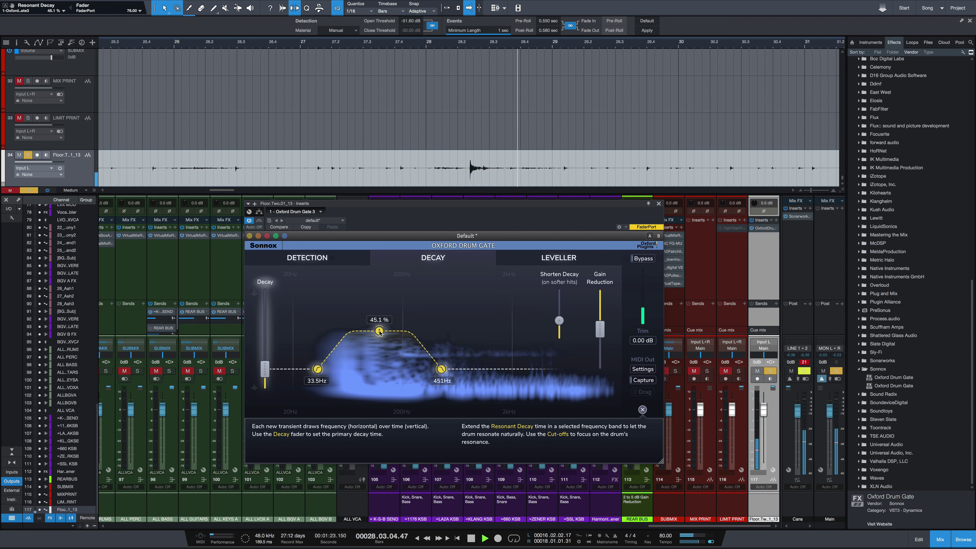
key(space)
key(space)
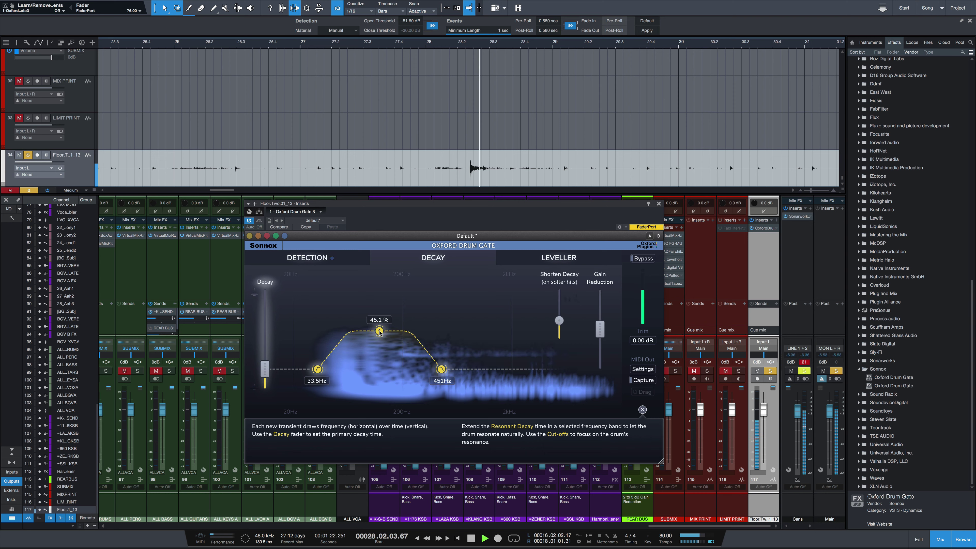
Boost the Resonant Decay amount much higher and extend its upper cut-off to 469 Hz.
drag(379, 331, 383, 319)
key(space)
key(space)
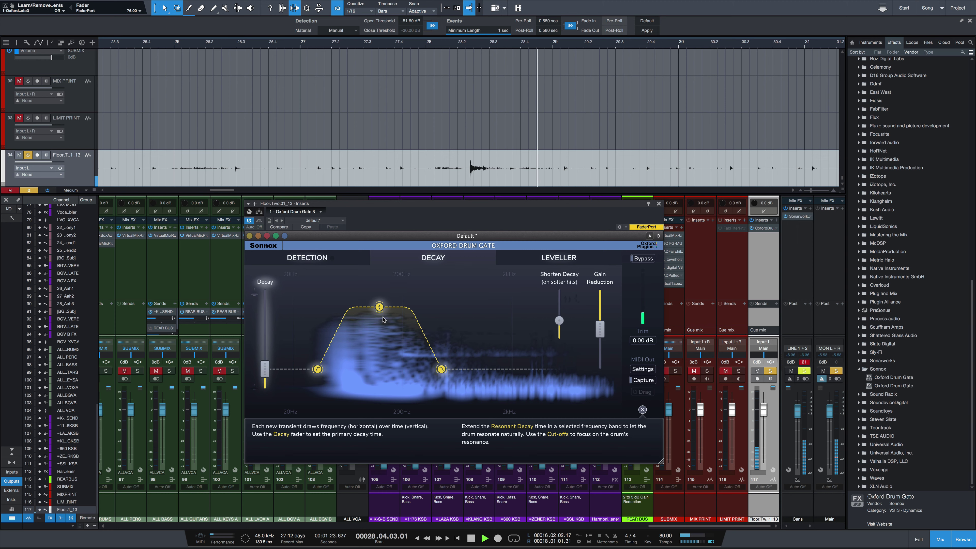
drag(442, 369, 443, 370)
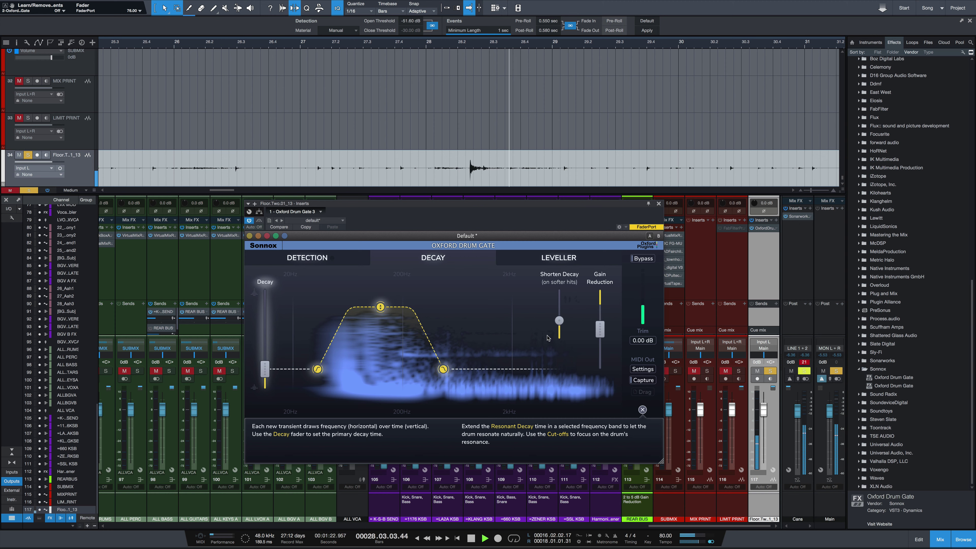
key(space)
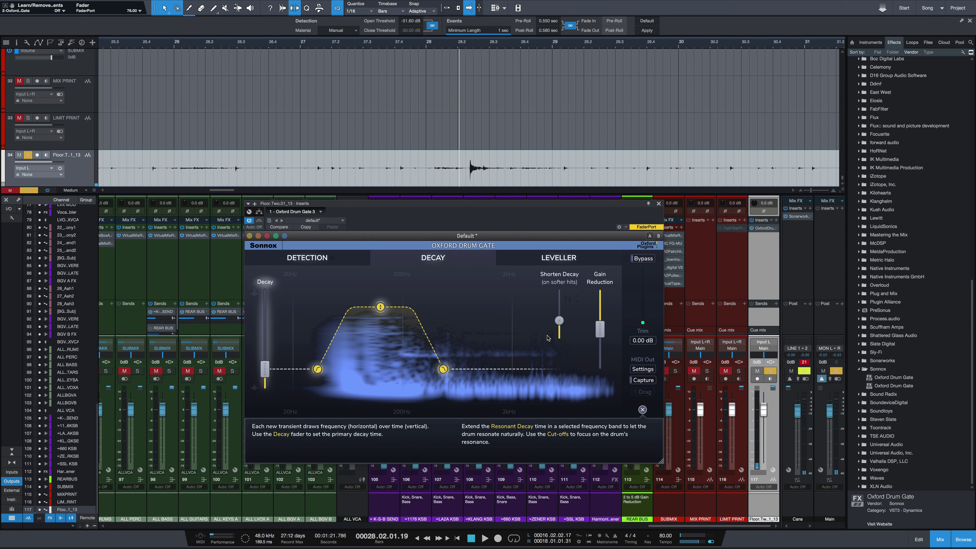
key(space)
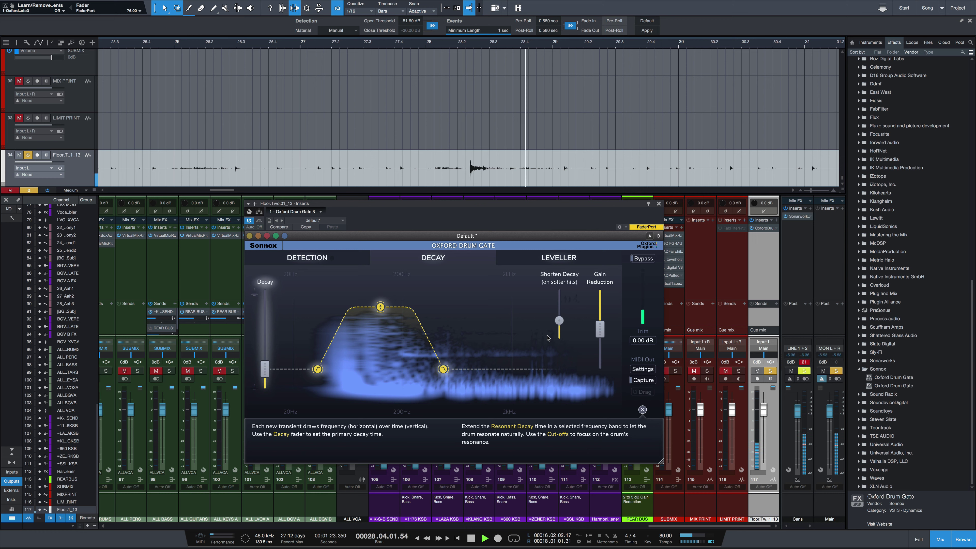
key(space)
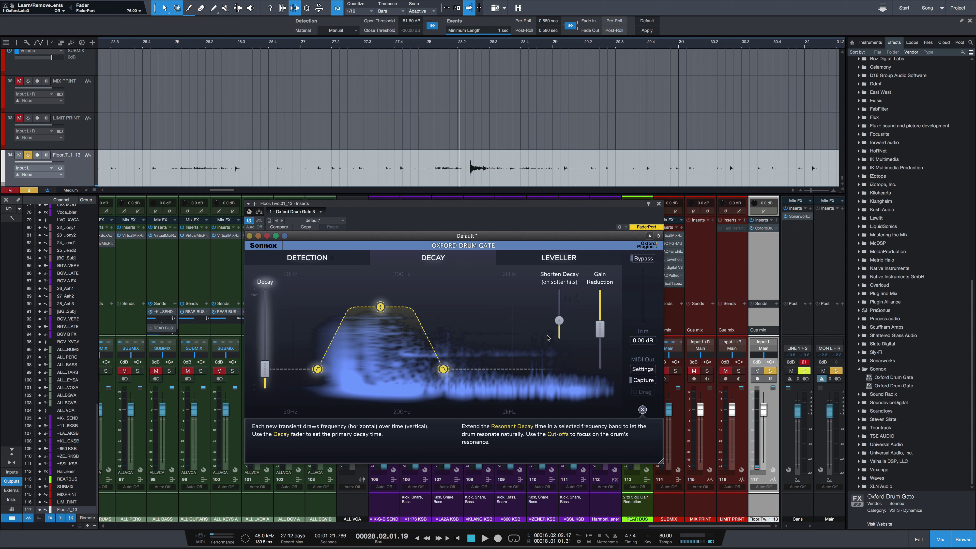